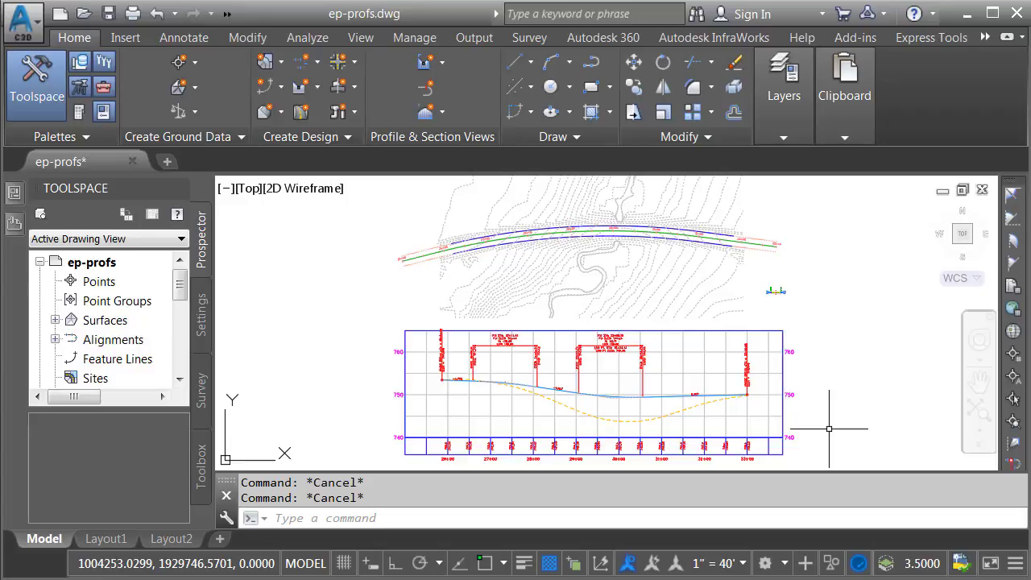
Read the tooltips of the State Rte 25 centreline and its left/right offset alignments
{"action": "scroll", "coordinate": [692, 240], "scroll_direction": "up", "scroll_amount": 5}
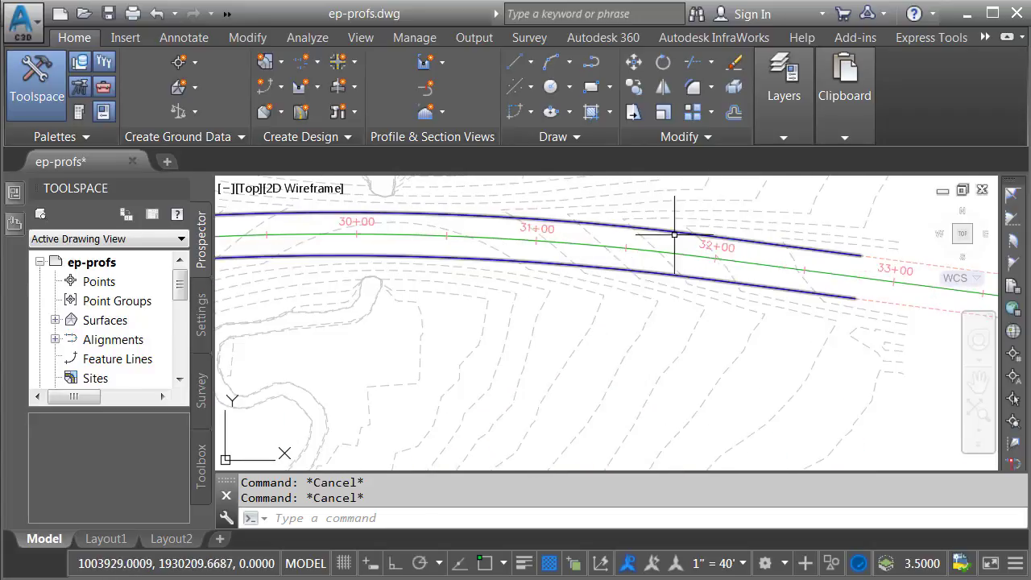
{"action": "middle_click_drag", "start_coordinate": [666, 240], "coordinate": [666, 251]}
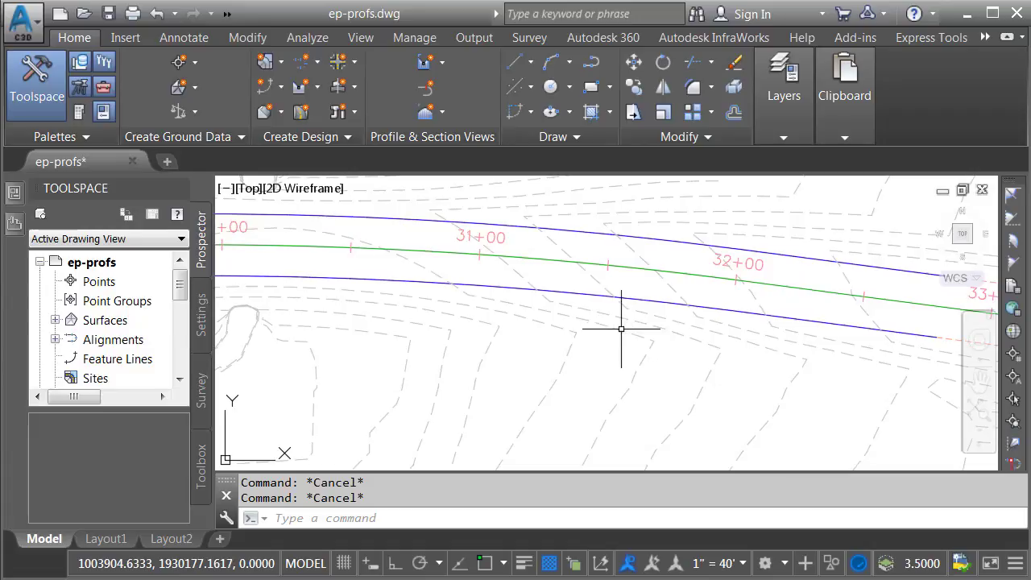
{"action": "mouse_move", "coordinate": [621, 328]}
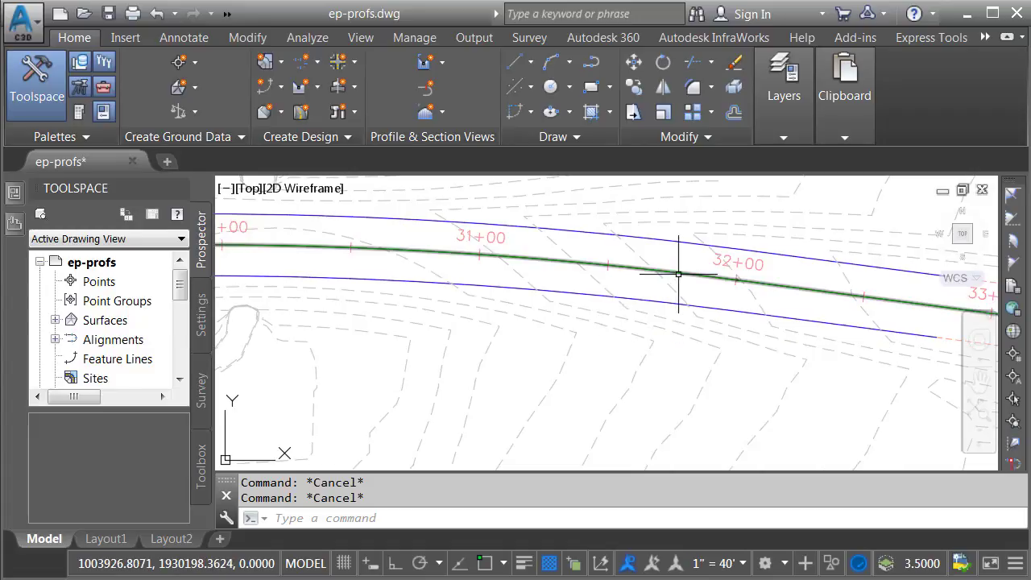
{"action": "mouse_move", "coordinate": [678, 274]}
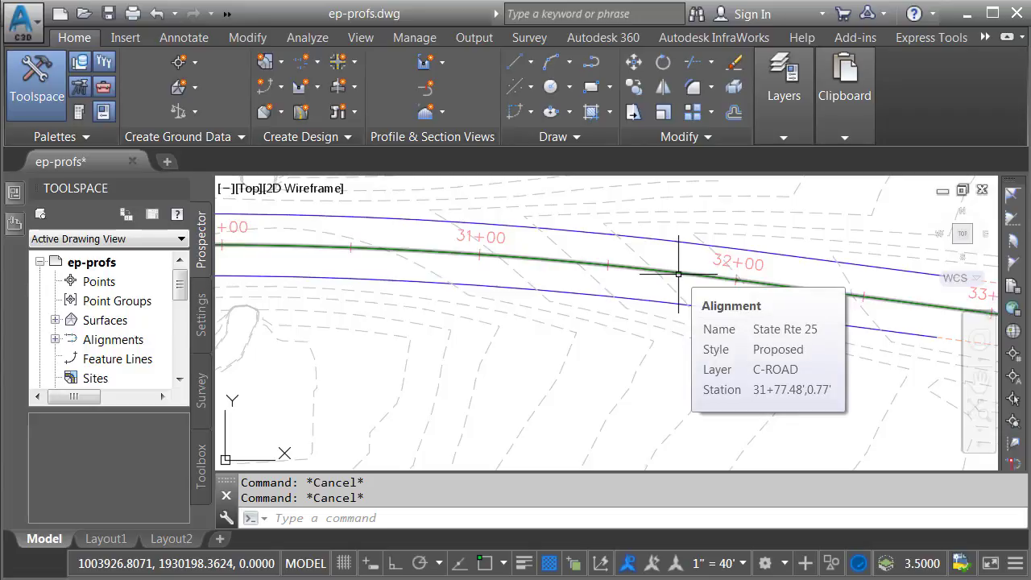
Pan to the alignment's end near 33+83 and grab the centreline's end grip to stretch it
{"action": "middle_click_drag", "start_coordinate": [775, 315], "coordinate": [486, 299]}
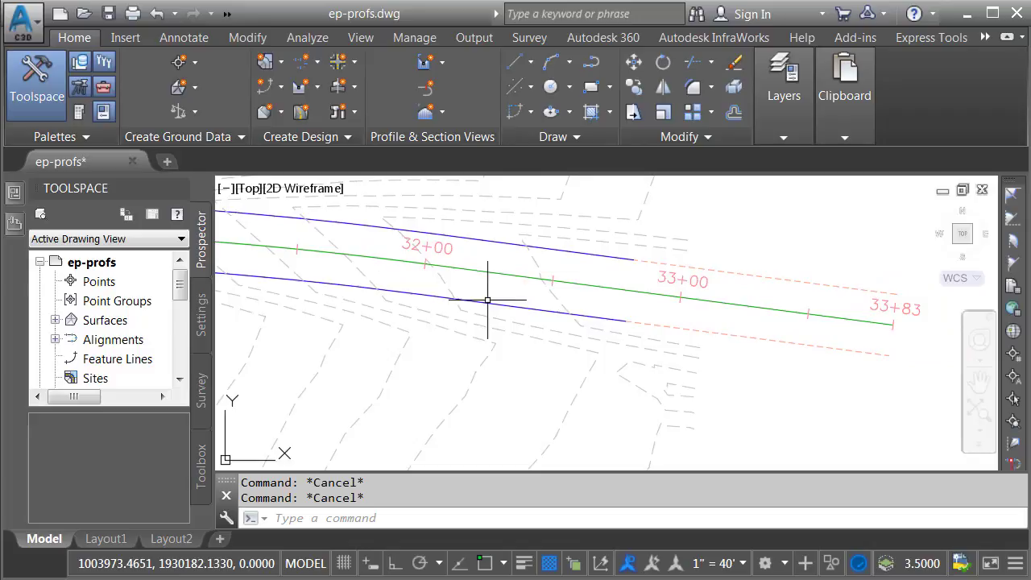
{"action": "mouse_move", "coordinate": [755, 277]}
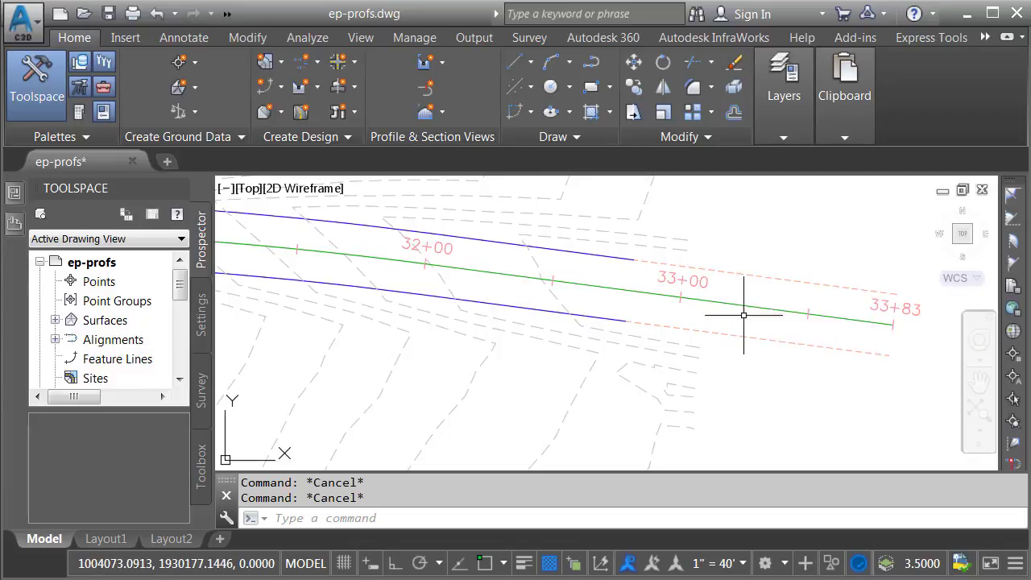
{"action": "mouse_move", "coordinate": [738, 336]}
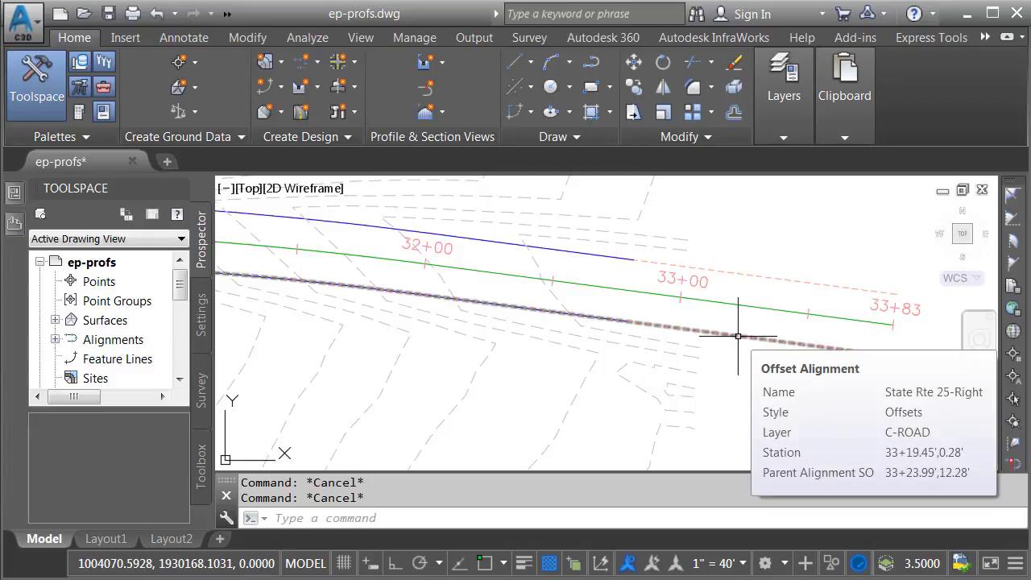
{"action": "mouse_move", "coordinate": [741, 349]}
{"action": "middle_mouse_down"}
{"action": "mouse_move", "coordinate": [714, 362]}
{"action": "mouse_move", "coordinate": [727, 349]}
{"action": "middle_mouse_up"}
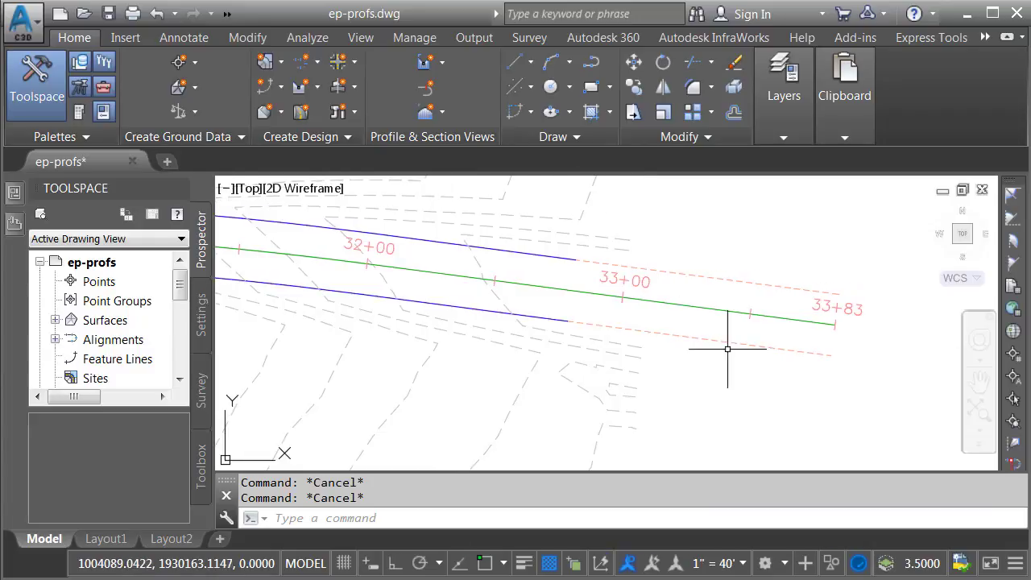
{"action": "left_click", "coordinate": [785, 318]}
{"action": "left_click", "coordinate": [836, 324]}
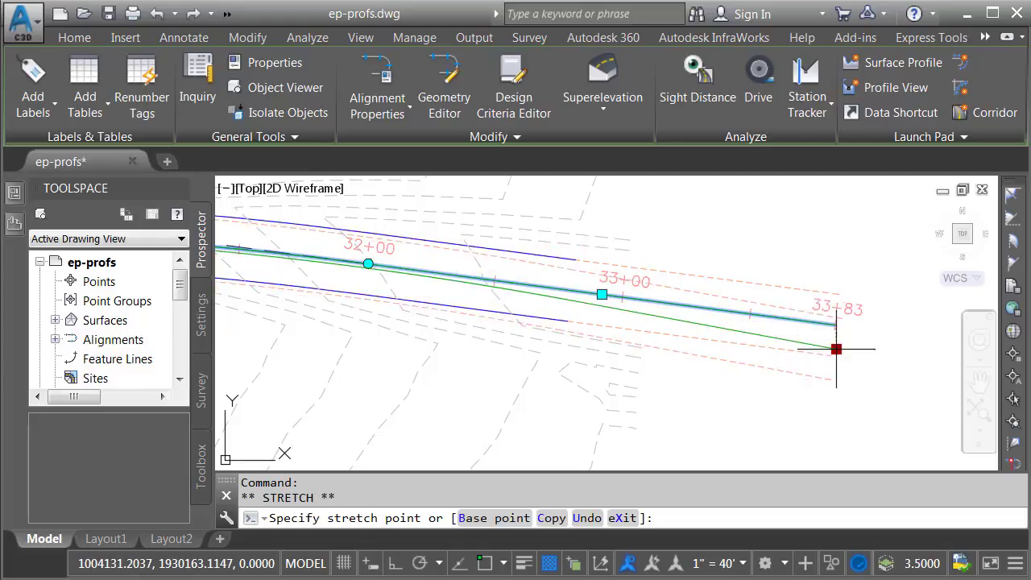
Cancel the stretch and inspect the existing-ground and design profiles in the profile view
{"action": "key", "text": "Escape"}
{"action": "key", "text": "Escape"}
{"action": "scroll", "coordinate": [661, 386], "scroll_direction": "down", "scroll_amount": 3}
{"action": "middle_click_drag", "start_coordinate": [661, 386], "coordinate": [796, 231]}
{"action": "middle_click_drag", "start_coordinate": [588, 396], "coordinate": [646, 302]}
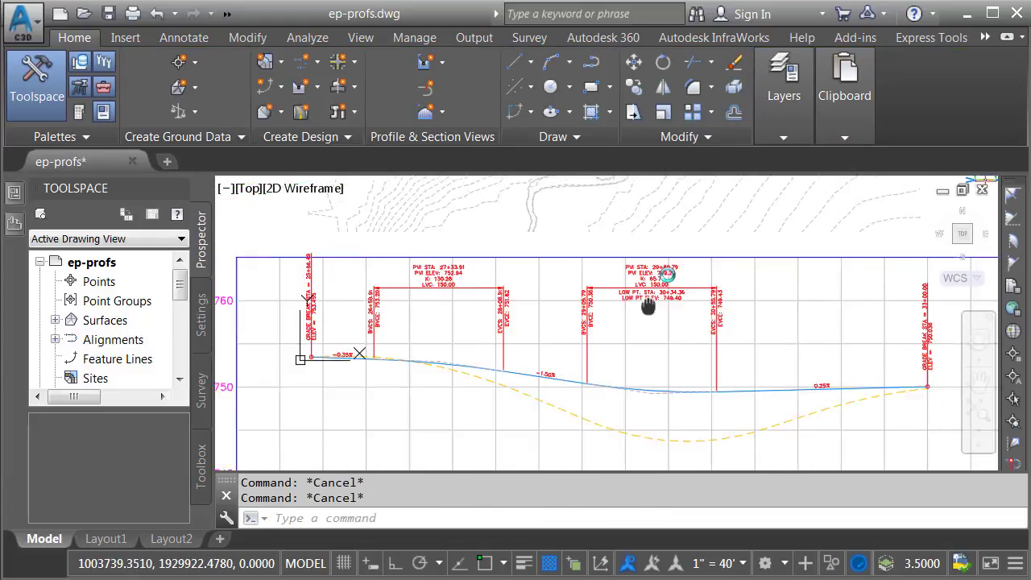
{"action": "scroll", "coordinate": [572, 370], "scroll_direction": "up", "scroll_amount": 3}
{"action": "mouse_move", "coordinate": [572, 371]}
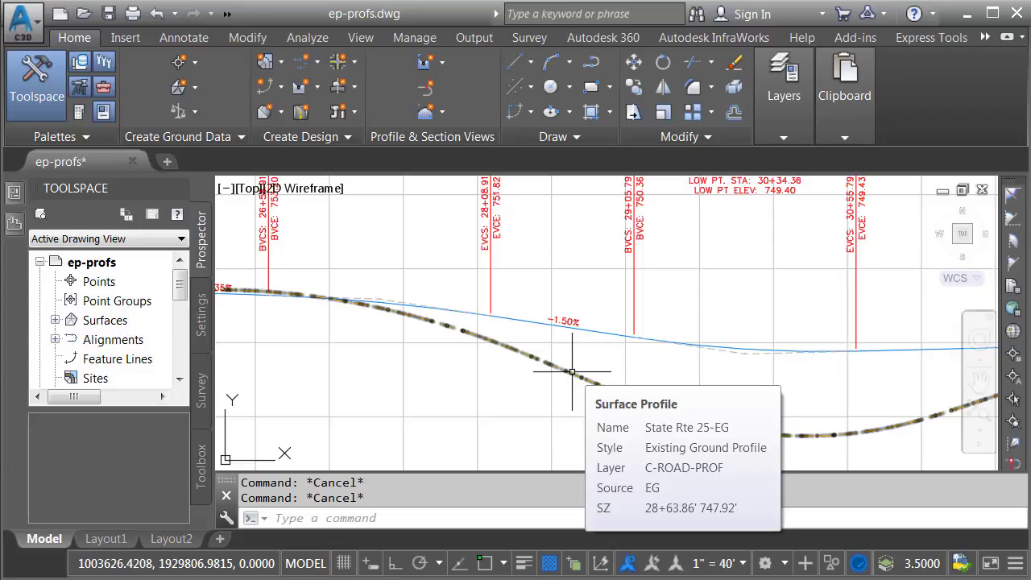
{"action": "mouse_move", "coordinate": [586, 332]}
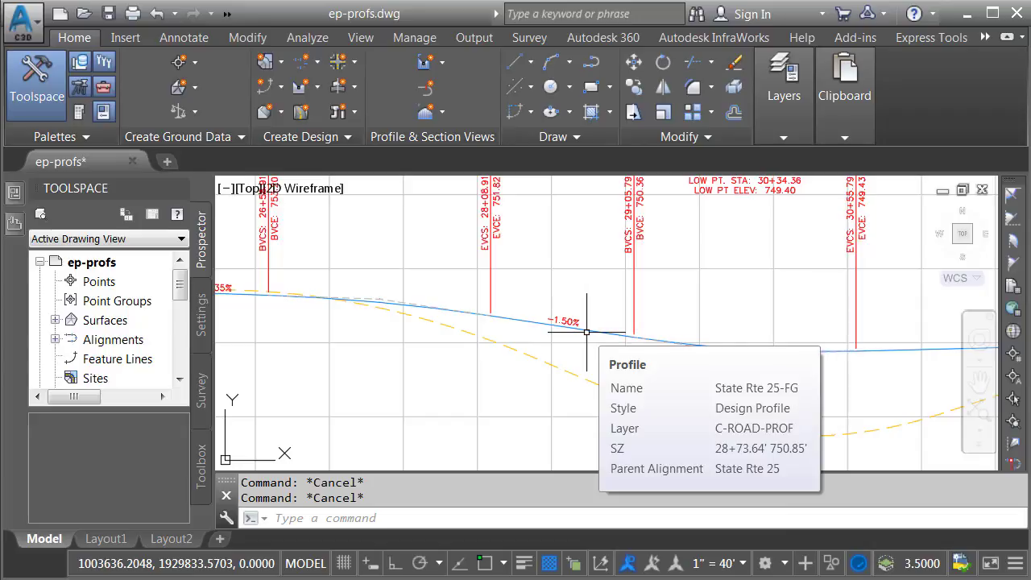
Zoom to the road assembly showing lanes ending at offsets -12.00 and 12.00
{"action": "scroll", "coordinate": [586, 331], "scroll_direction": "down", "scroll_amount": 3}
{"action": "mouse_move", "coordinate": [586, 331]}
{"action": "middle_mouse_down"}
{"action": "mouse_move", "coordinate": [650, 340]}
{"action": "mouse_move", "coordinate": [563, 329]}
{"action": "mouse_move", "coordinate": [606, 255]}
{"action": "mouse_move", "coordinate": [527, 306]}
{"action": "mouse_move", "coordinate": [552, 302]}
{"action": "middle_mouse_up"}
{"action": "scroll", "coordinate": [527, 303], "scroll_direction": "up", "scroll_amount": 5}
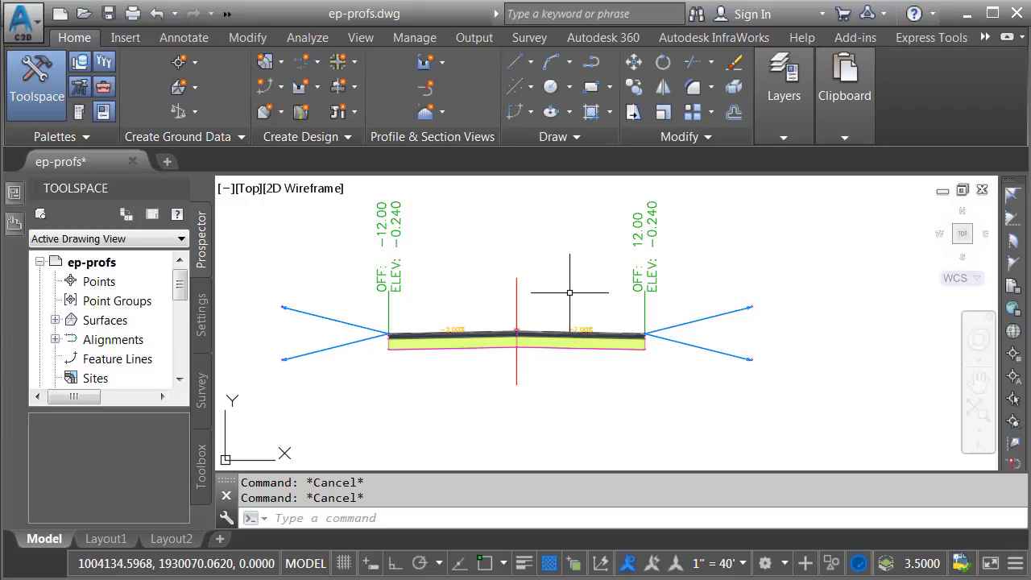
Zoom out and pan along the State Rte 25 corridor edges ending near station 32+84
{"action": "scroll", "coordinate": [591, 371], "scroll_direction": "down", "scroll_amount": 3}
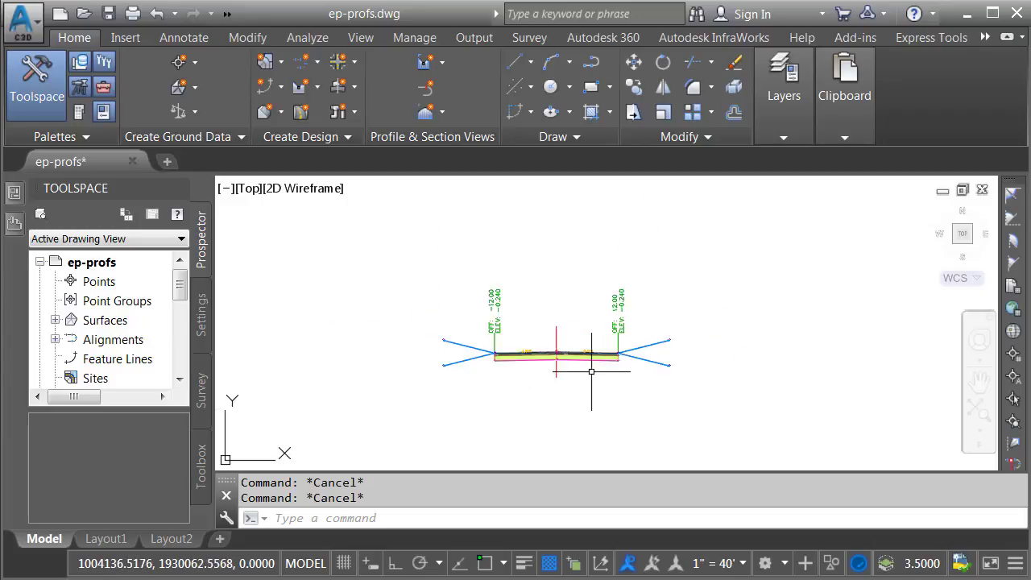
{"action": "scroll", "coordinate": [462, 276], "scroll_direction": "down", "scroll_amount": 2}
{"action": "scroll", "coordinate": [760, 438], "scroll_direction": "up", "scroll_amount": 5}
{"action": "mouse_move", "coordinate": [760, 437]}
{"action": "middle_mouse_down"}
{"action": "mouse_move", "coordinate": [741, 460]}
{"action": "mouse_move", "coordinate": [637, 380]}
{"action": "middle_mouse_up"}
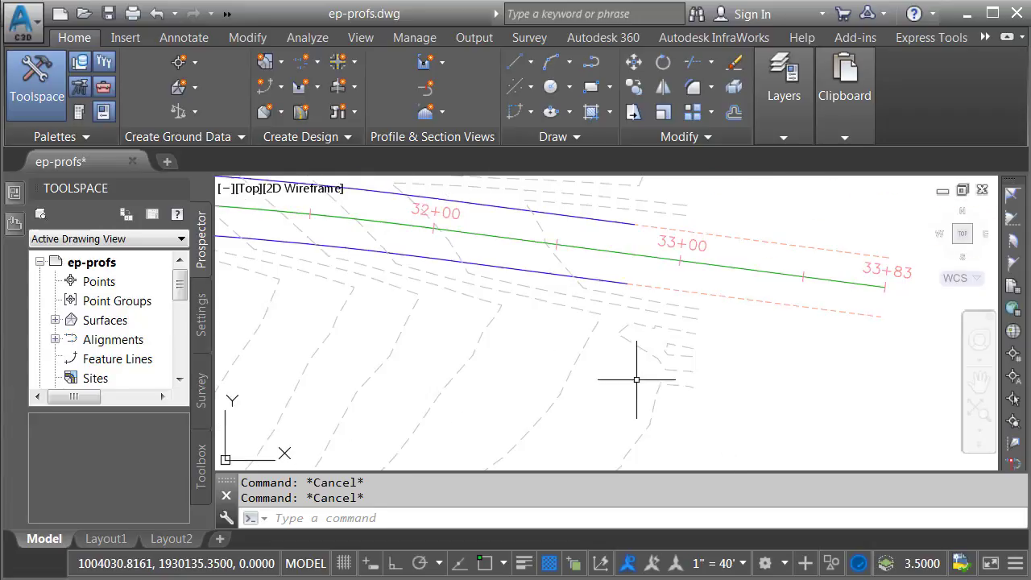
{"action": "middle_click_drag", "start_coordinate": [581, 339], "coordinate": [697, 419]}
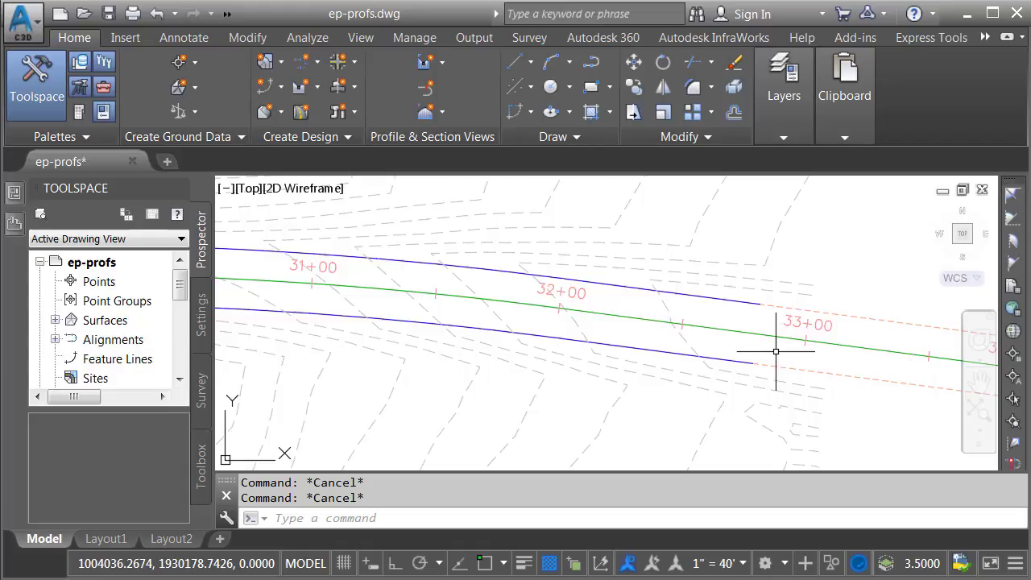
{"action": "mouse_move", "coordinate": [776, 351]}
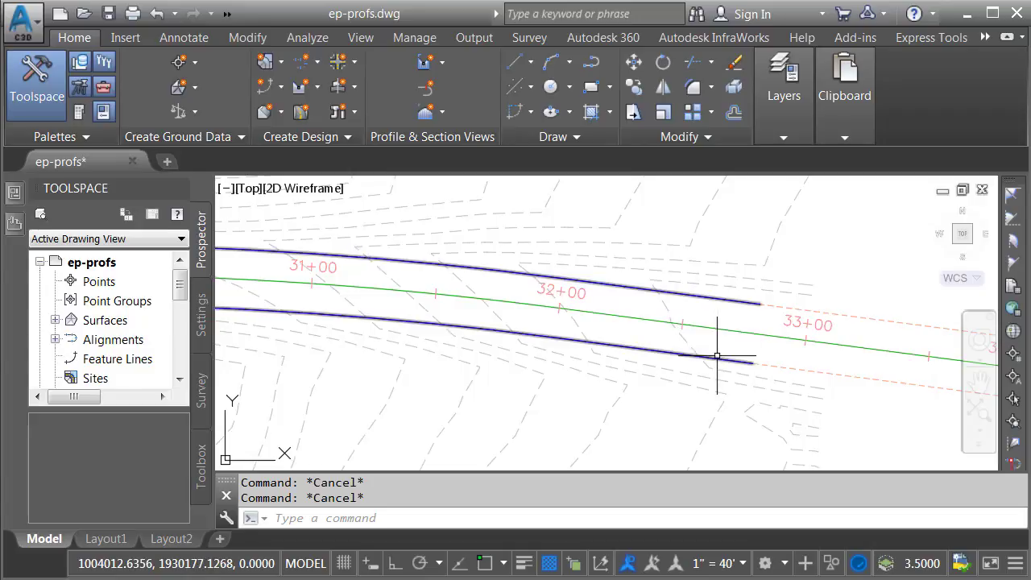
Create a profile from the corridor's left edge-of-pavement feature line, styled Left ETW without labels
{"action": "scroll", "coordinate": [633, 387], "scroll_direction": "down", "scroll_amount": 5}
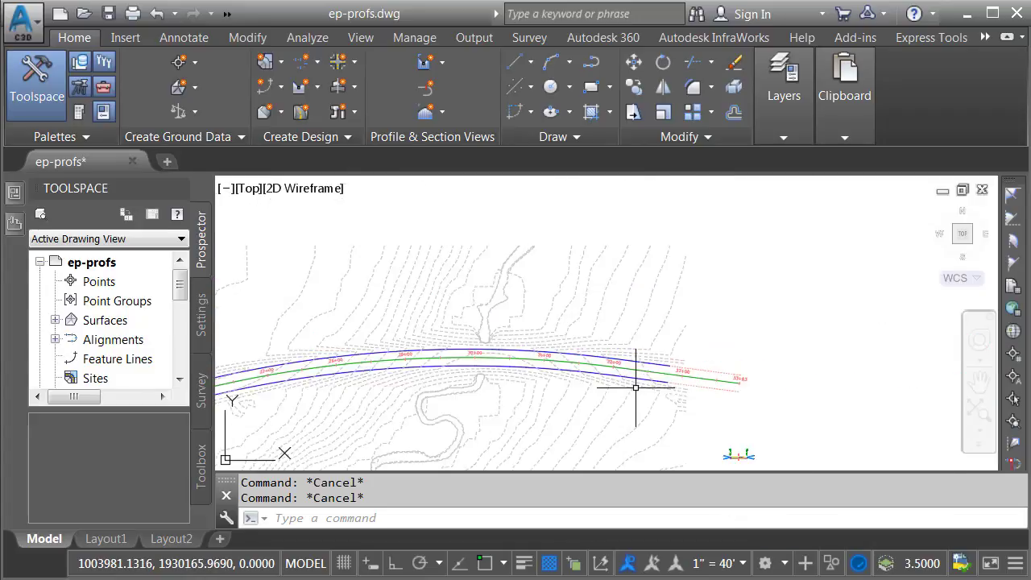
{"action": "middle_click_drag", "start_coordinate": [654, 394], "coordinate": [666, 299]}
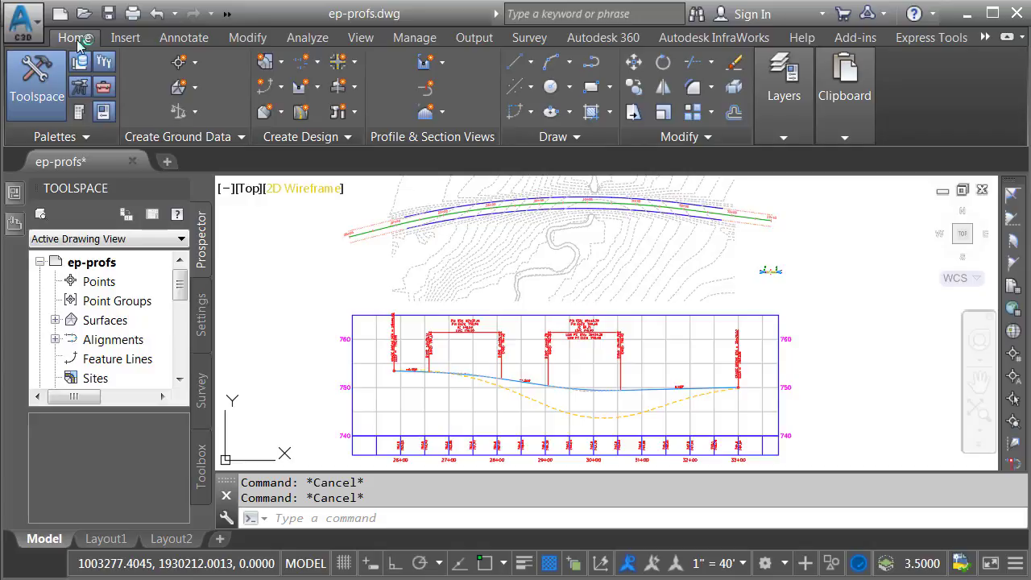
{"action": "left_click", "coordinate": [316, 89]}
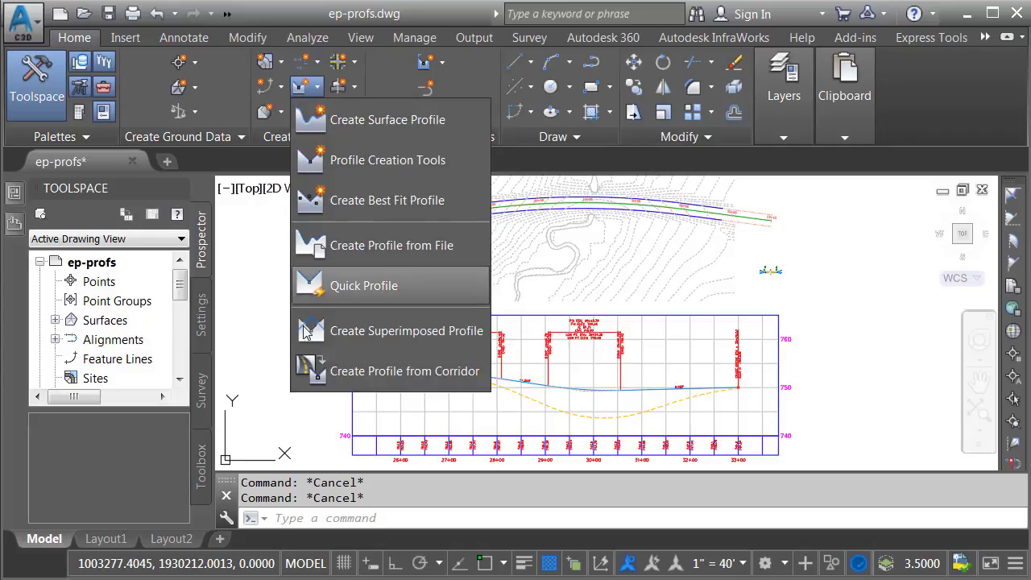
{"action": "left_click", "coordinate": [315, 371]}
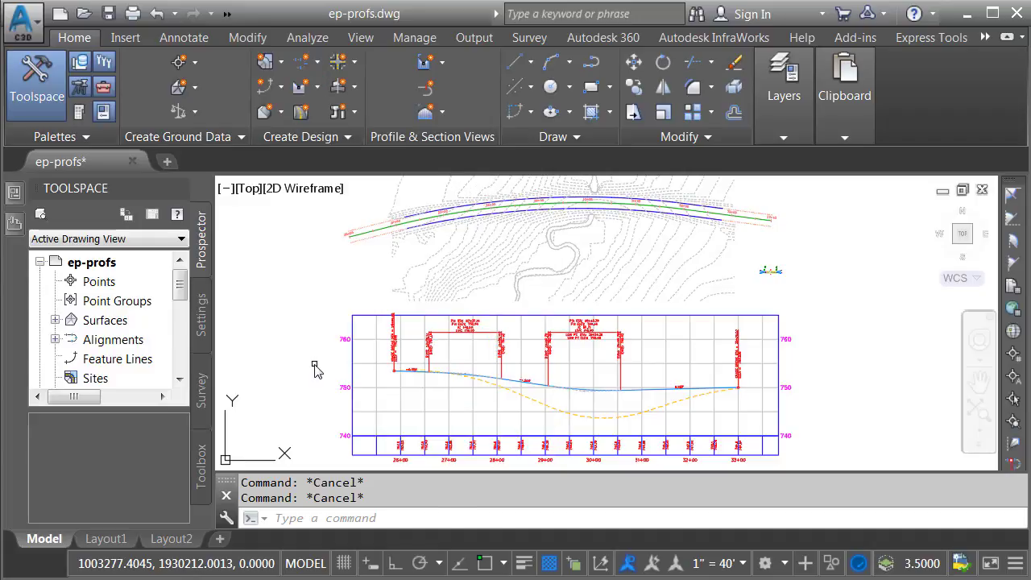
{"action": "scroll", "coordinate": [474, 191], "scroll_direction": "up", "scroll_amount": 3}
{"action": "scroll", "coordinate": [473, 192], "scroll_direction": "up", "scroll_amount": 2}
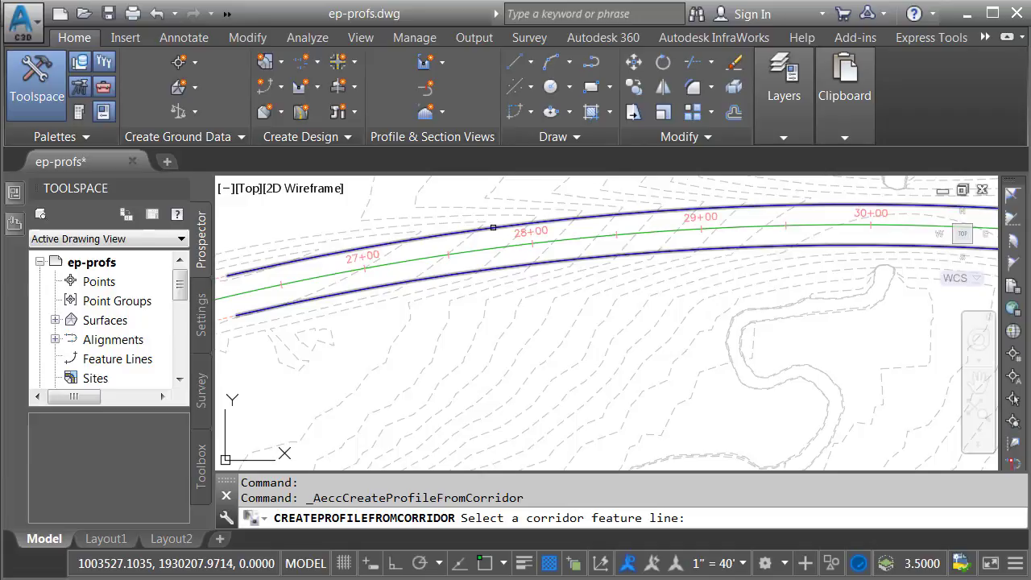
{"action": "left_click", "coordinate": [493, 226]}
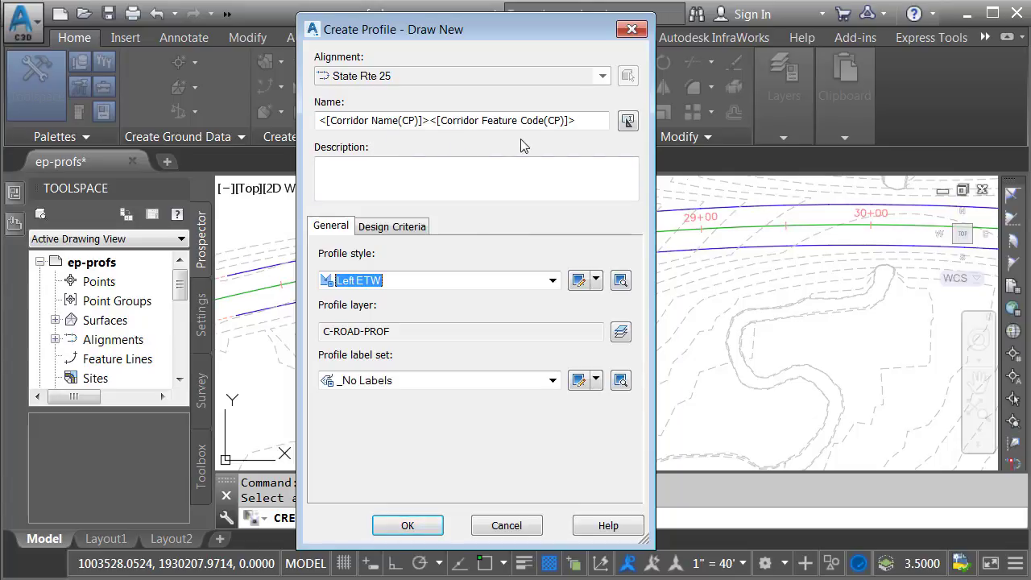
Name the profile 'State Rte 25ETW-LT', create it, and check it in the profile view
{"action": "left_click", "coordinate": [585, 121]}
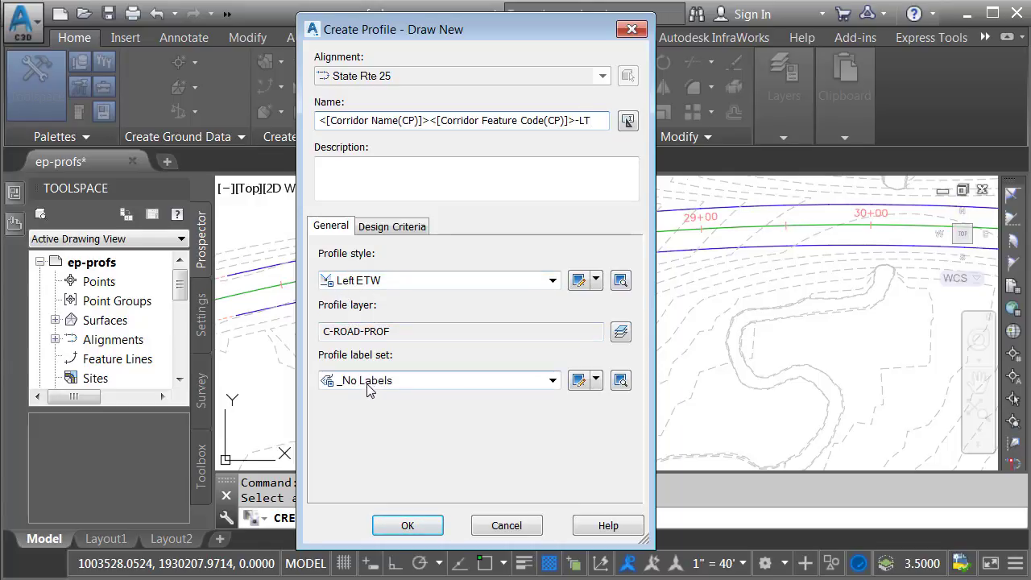
{"action": "left_click", "coordinate": [407, 526]}
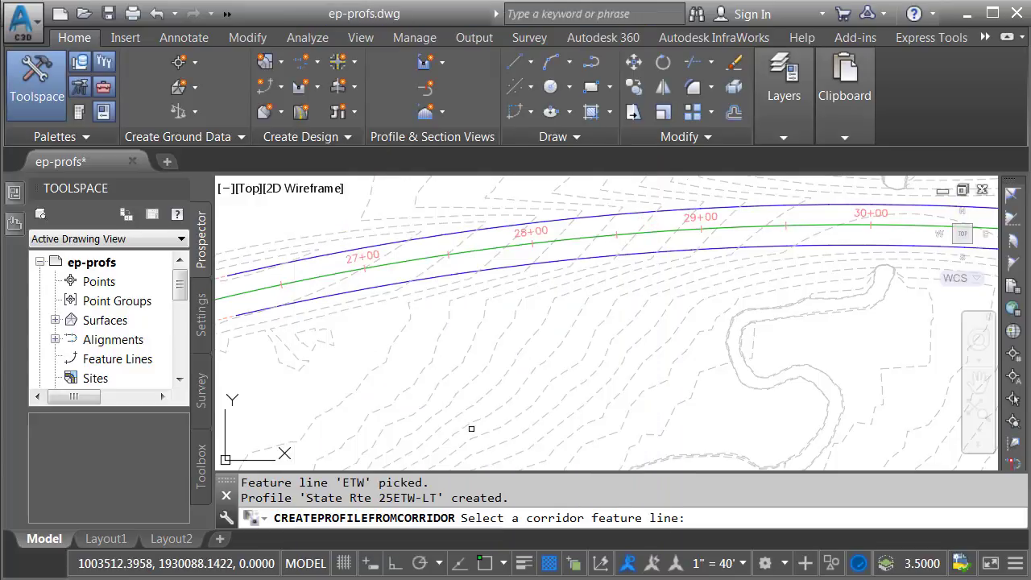
{"action": "scroll", "coordinate": [485, 400], "scroll_direction": "down", "scroll_amount": 3}
{"action": "scroll", "coordinate": [476, 393], "scroll_direction": "up", "scroll_amount": 4}
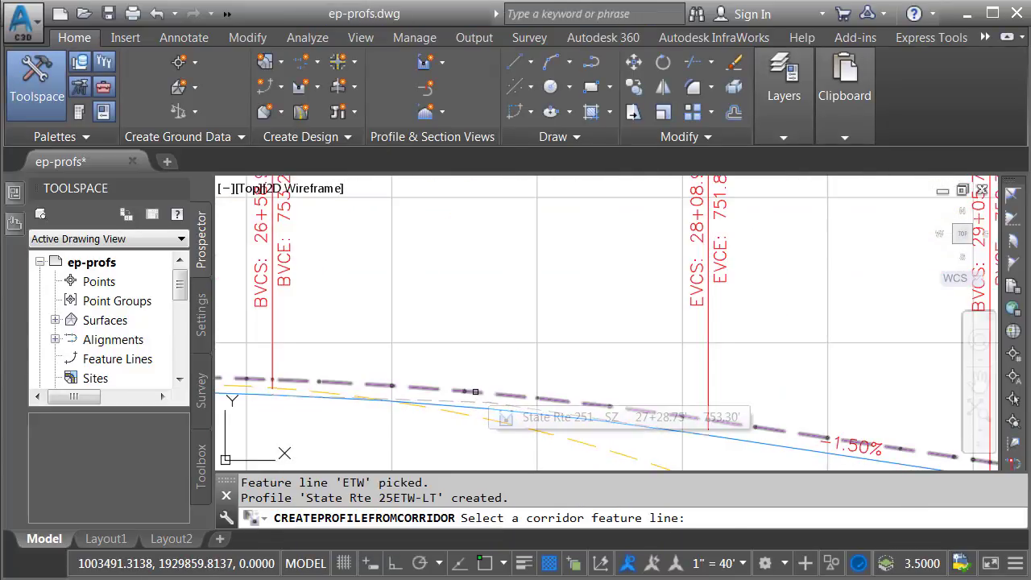
{"action": "scroll", "coordinate": [484, 310], "scroll_direction": "down", "scroll_amount": 3}
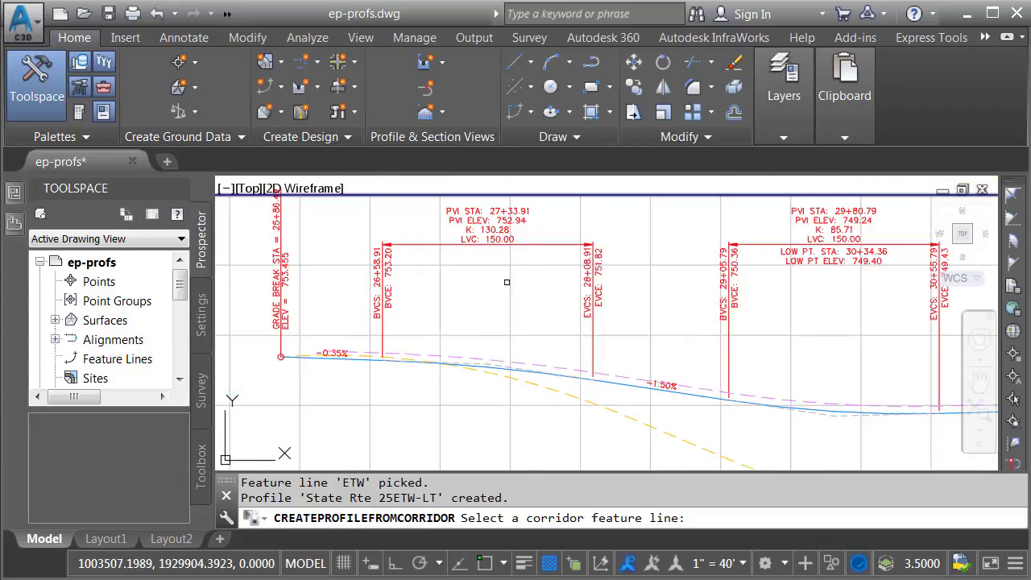
{"action": "mouse_move", "coordinate": [484, 311]}
{"action": "middle_mouse_down"}
{"action": "mouse_move", "coordinate": [492, 387]}
{"action": "mouse_move", "coordinate": [471, 433]}
{"action": "middle_mouse_up"}
{"action": "scroll", "coordinate": [480, 339], "scroll_direction": "up", "scroll_amount": 2}
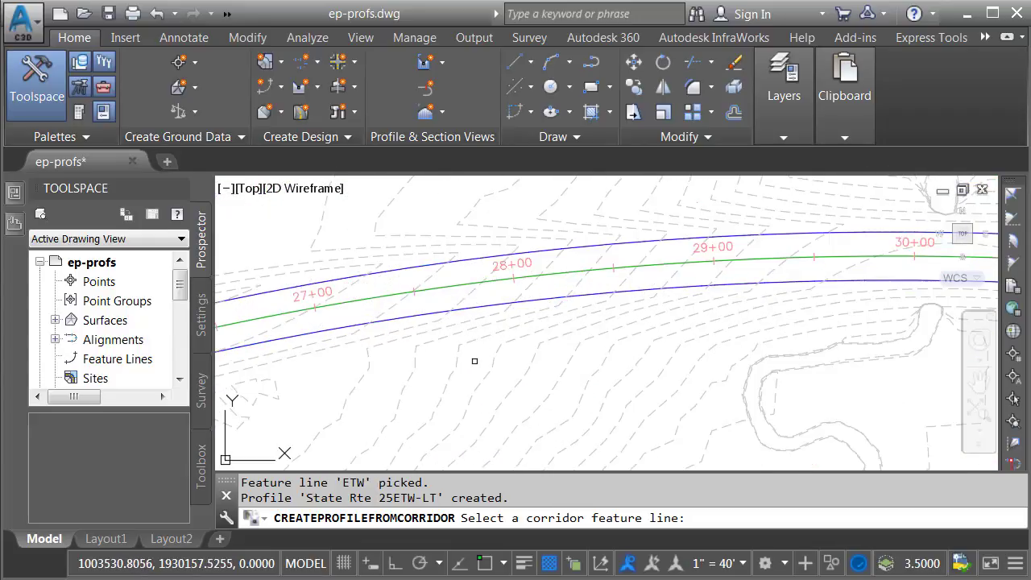
Create profile 'State Rte 25ETW-RT' from the right edge feature line using the Right ETW style
{"action": "left_click", "coordinate": [489, 305]}
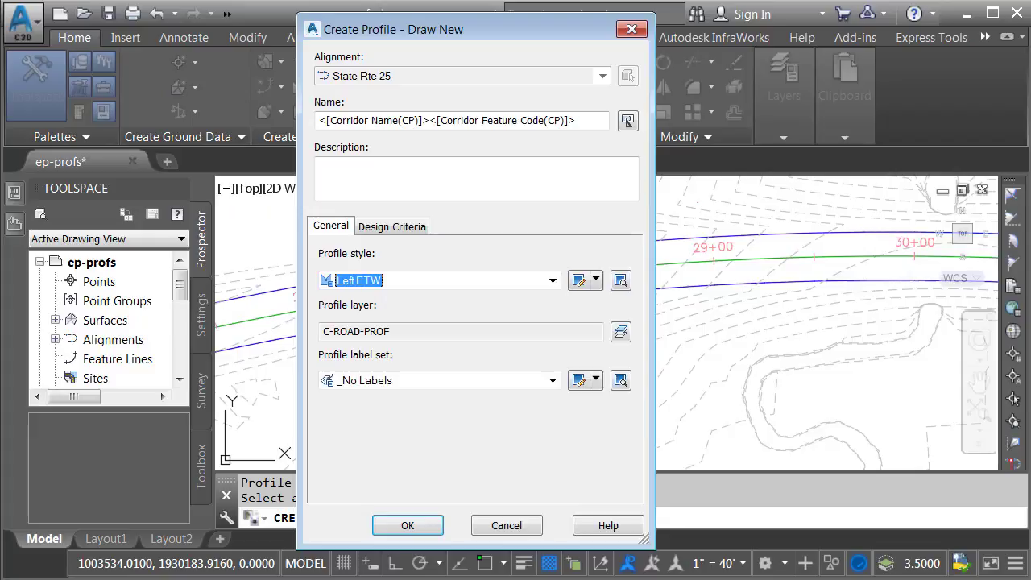
{"action": "left_click", "coordinate": [584, 123]}
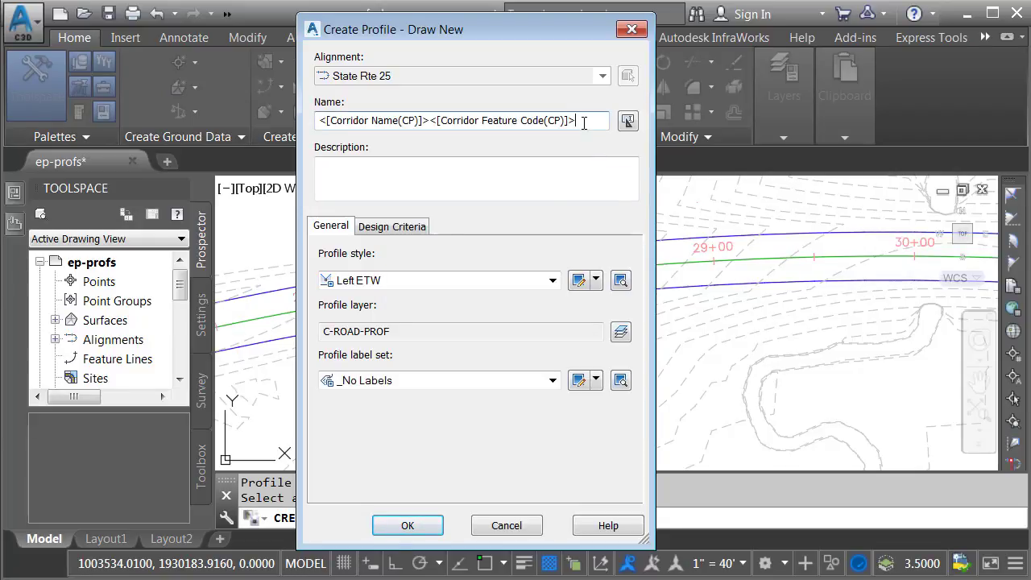
{"action": "left_click", "coordinate": [524, 282]}
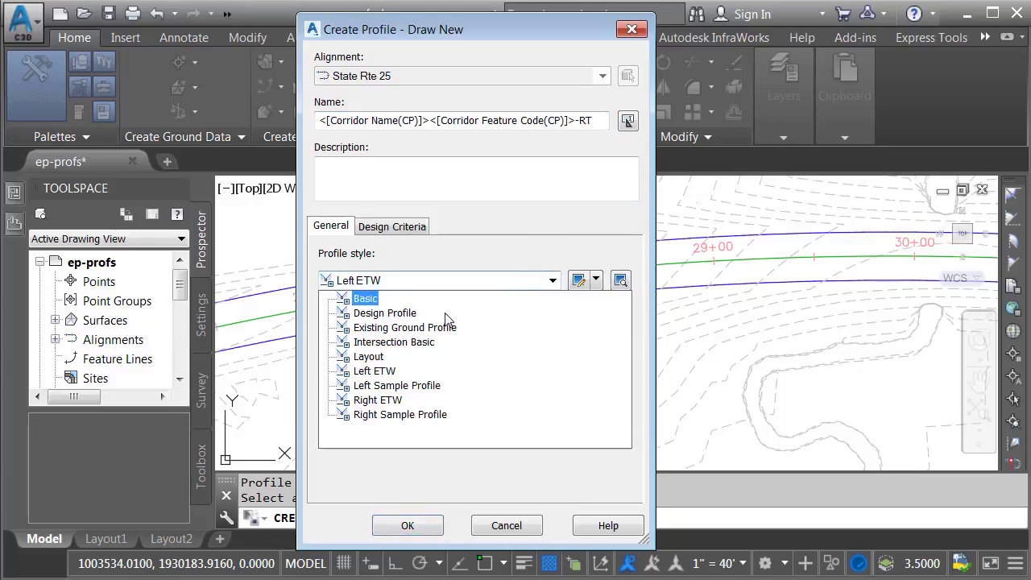
{"action": "left_click", "coordinate": [376, 400]}
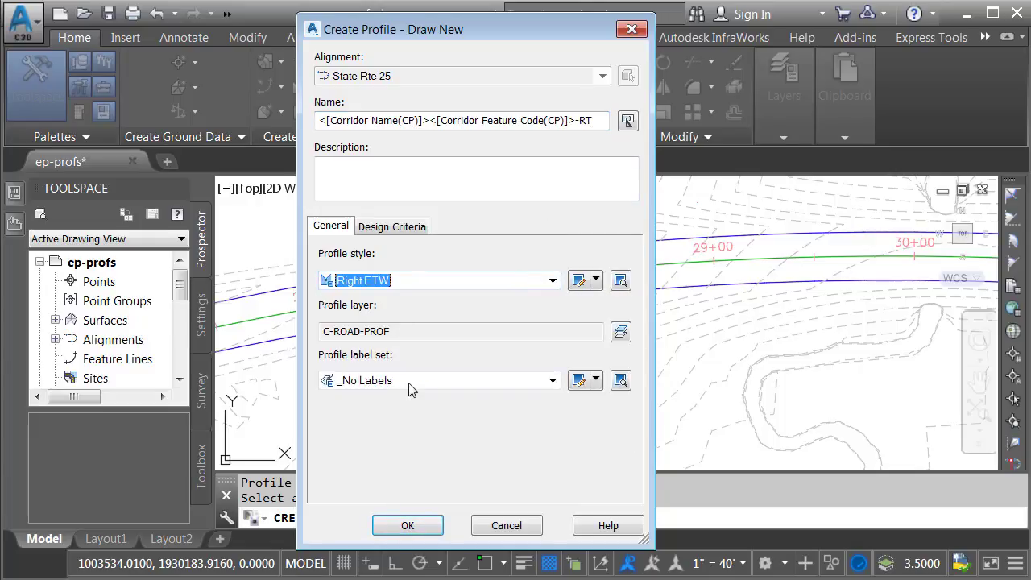
{"action": "left_click", "coordinate": [400, 525]}
{"action": "key", "text": "Escape"}
{"action": "scroll", "coordinate": [517, 392], "scroll_direction": "down", "scroll_amount": 3}
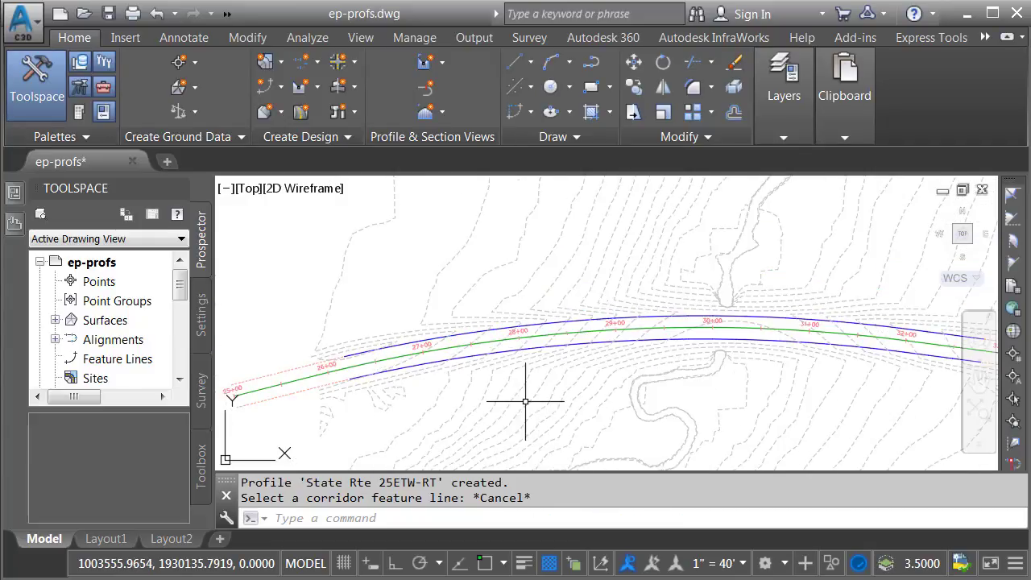
Inspect the sag curve and 0.25% grade in the profile view, then select the design profile
{"action": "middle_click_drag", "start_coordinate": [524, 402], "coordinate": [489, 306]}
{"action": "scroll", "coordinate": [454, 361], "scroll_direction": "up", "scroll_amount": 5}
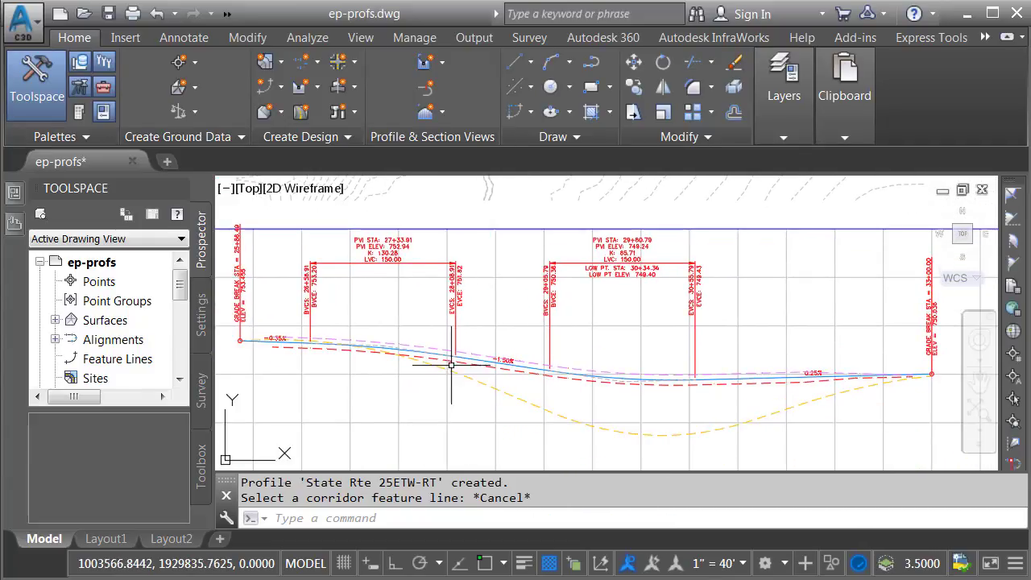
{"action": "middle_click_drag", "start_coordinate": [767, 445], "coordinate": [366, 389]}
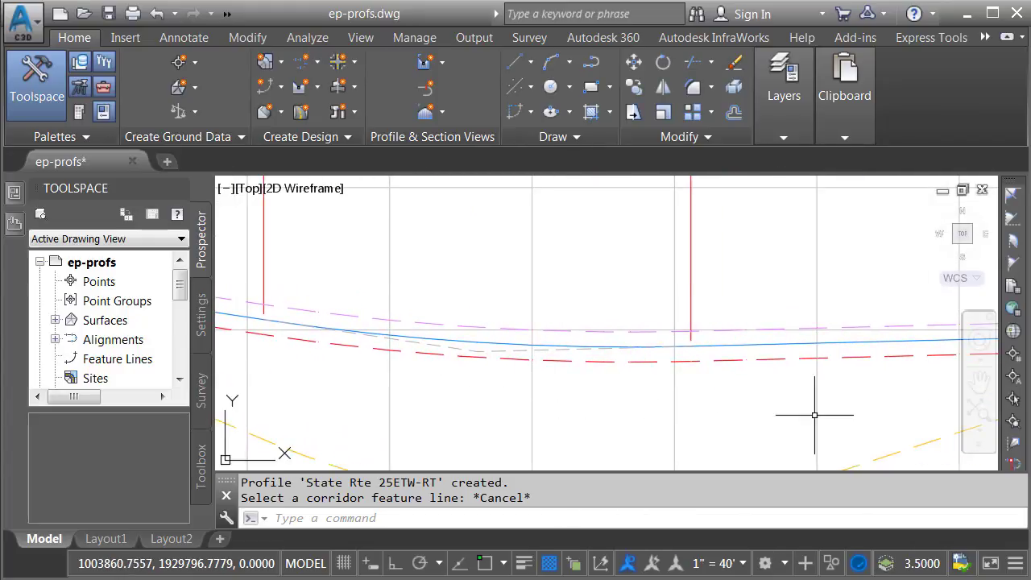
{"action": "middle_click_drag", "start_coordinate": [812, 414], "coordinate": [350, 395]}
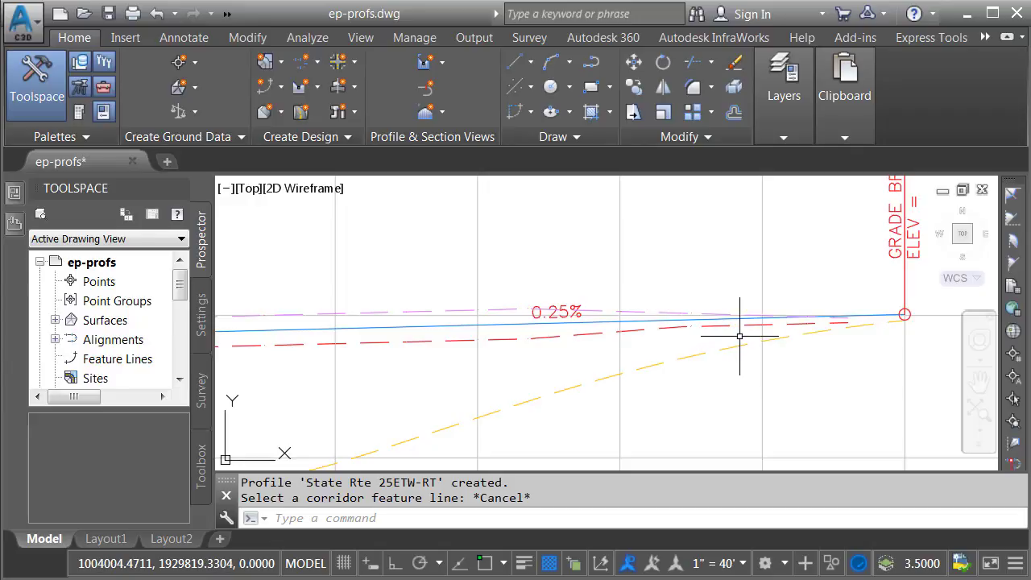
{"action": "middle_click_drag", "start_coordinate": [359, 388], "coordinate": [792, 387]}
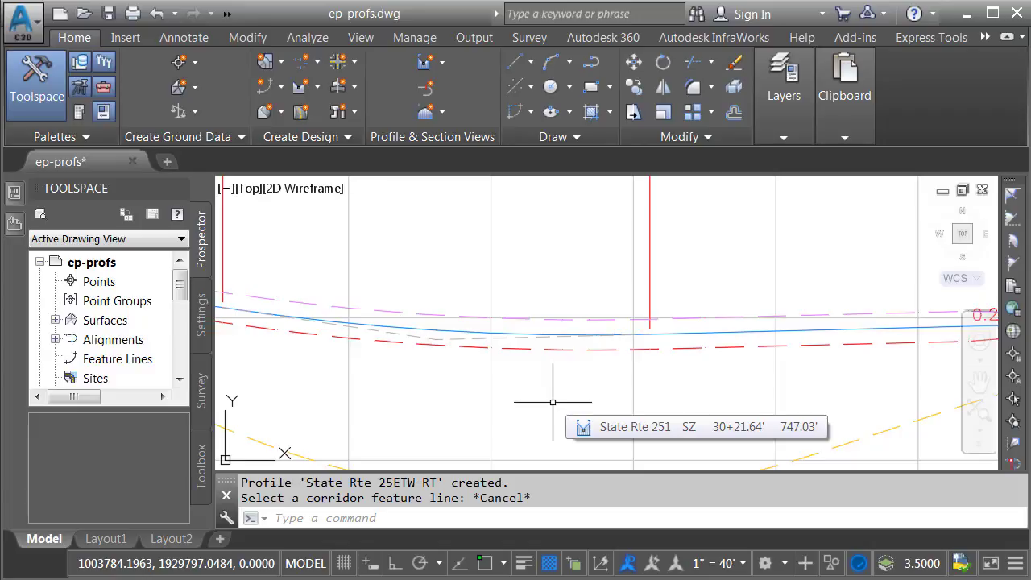
{"action": "left_click", "coordinate": [520, 332]}
Cancel the accidental profile grip stretch and undo back past the Grip edit
{"action": "left_click", "coordinate": [436, 331]}
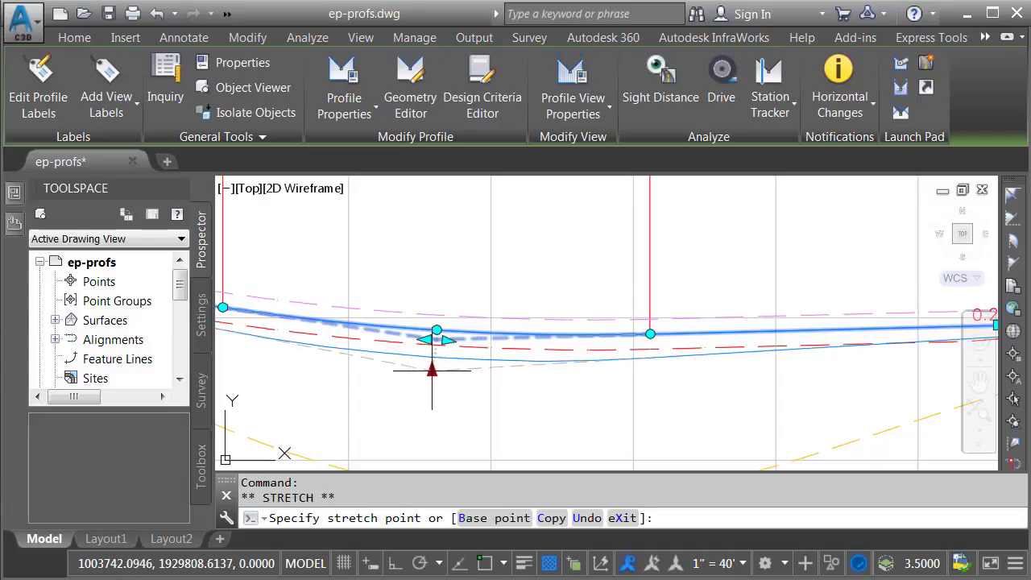
{"action": "key", "text": "Escape"}
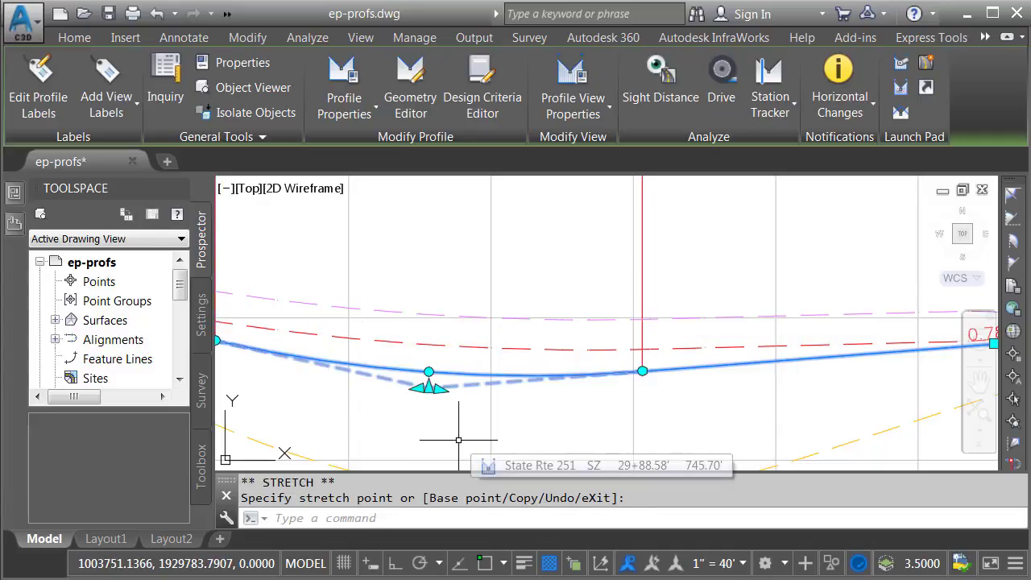
{"action": "key", "text": "Escape"}
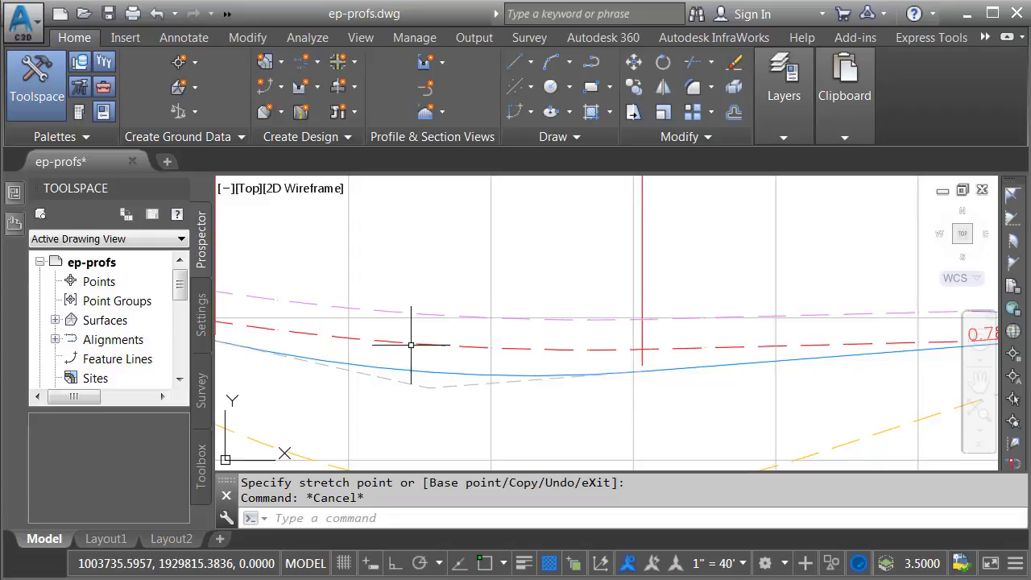
{"action": "left_click", "coordinate": [176, 13]}
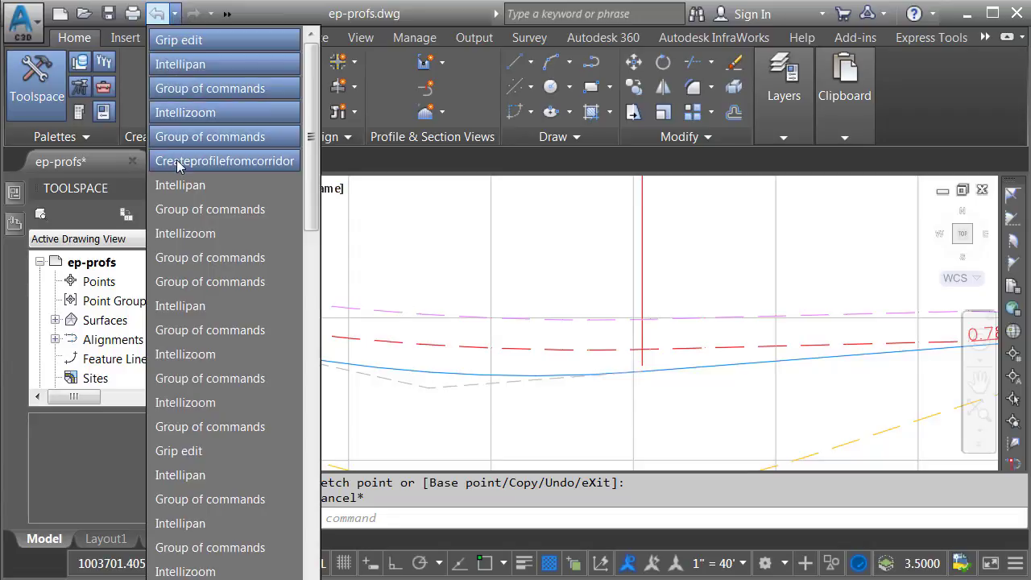
{"action": "left_click", "coordinate": [180, 186]}
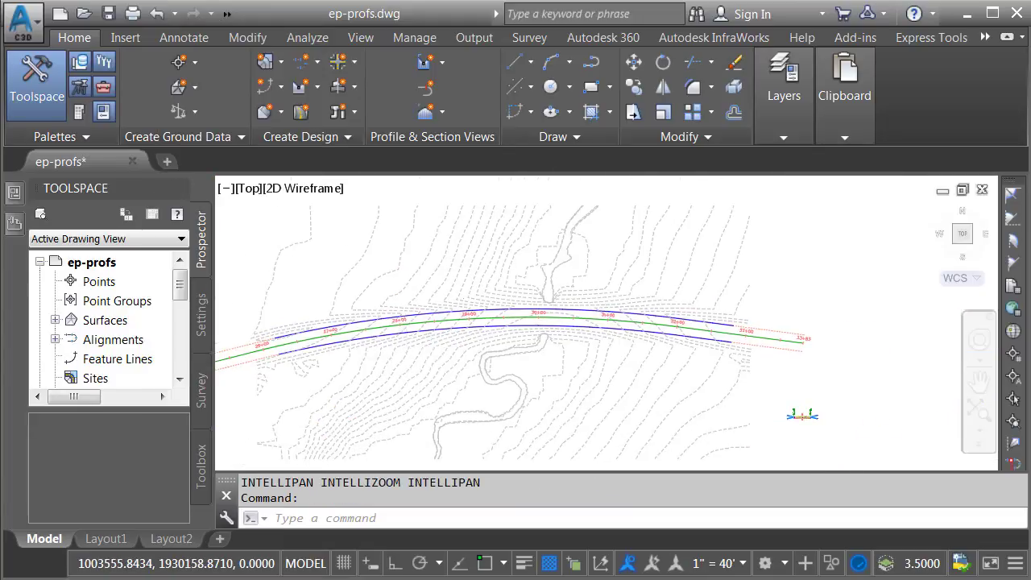
{"action": "scroll", "coordinate": [403, 349], "scroll_direction": "up", "scroll_amount": 3}
{"action": "middle_click_drag", "start_coordinate": [403, 350], "coordinate": [464, 345]}
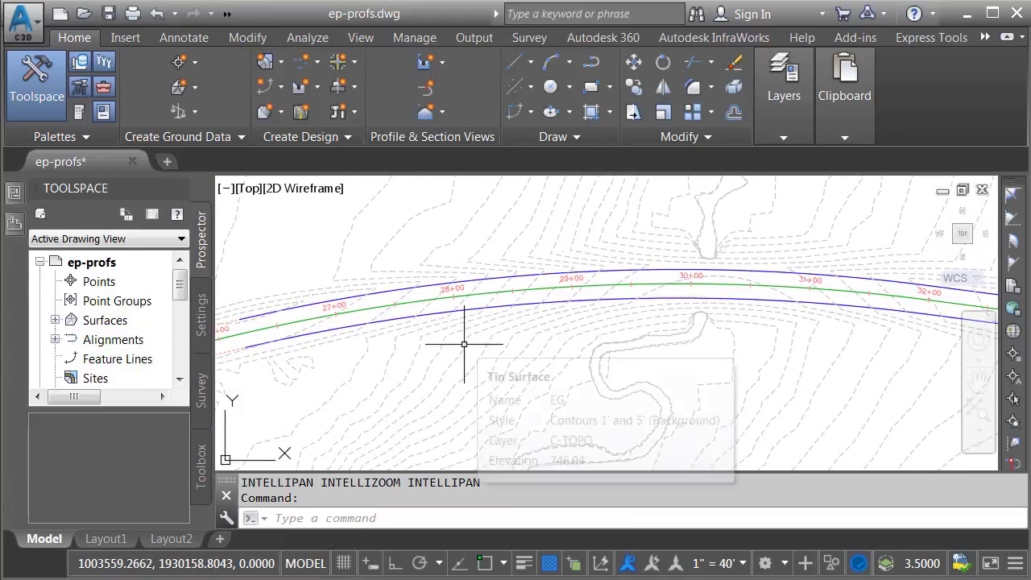
Create a new corridor surface for the corridor and name it 'rte 25 TOP'
{"action": "left_click", "coordinate": [437, 319]}
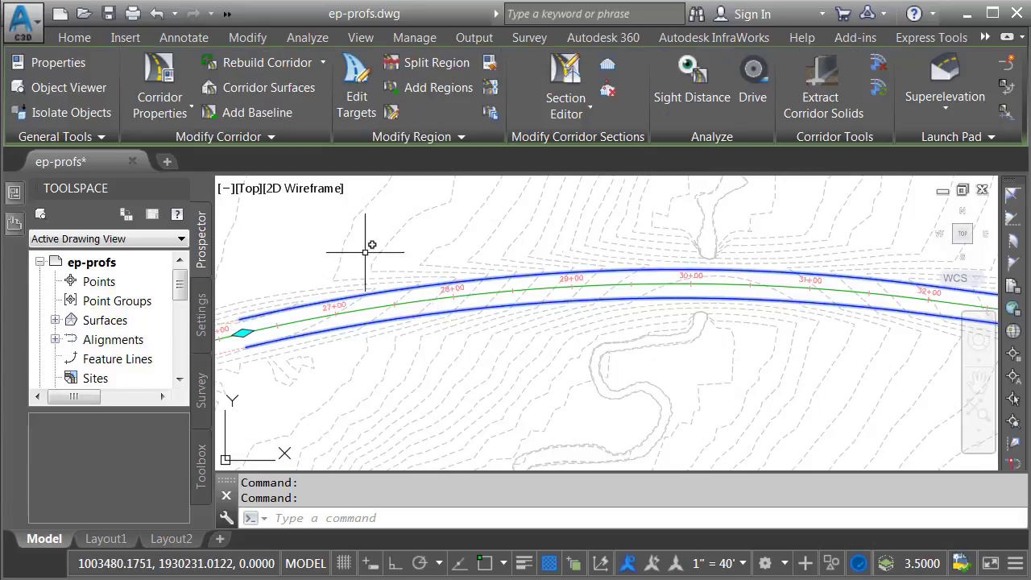
{"action": "left_click", "coordinate": [265, 86]}
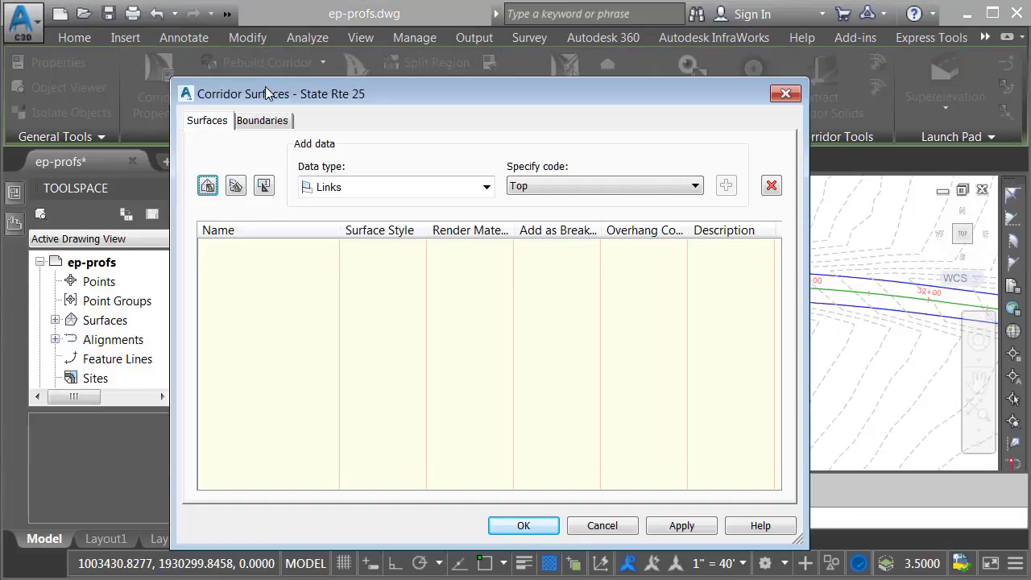
{"action": "left_click", "coordinate": [207, 186]}
{"action": "left_click", "coordinate": [288, 256]}
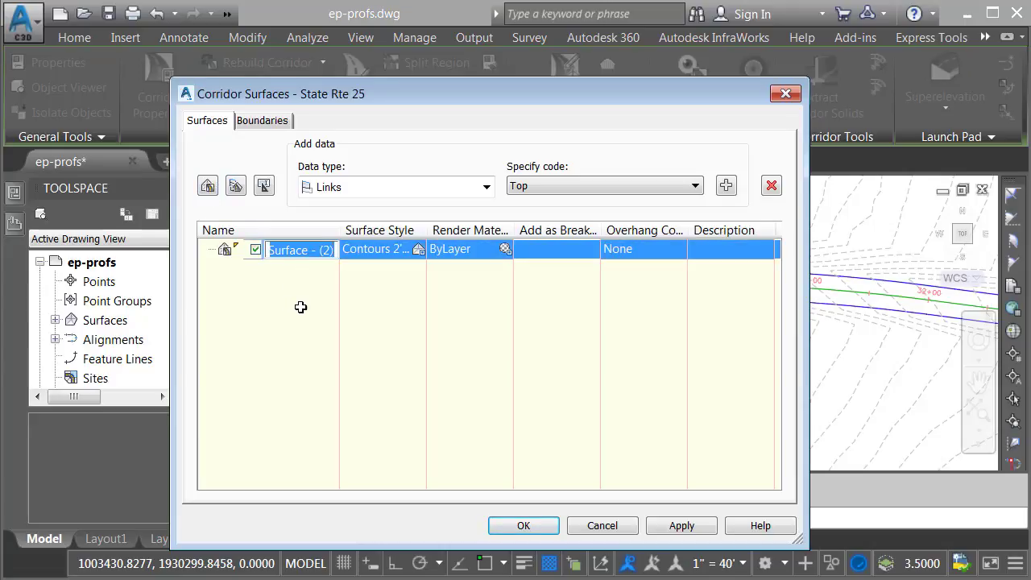
{"action": "type", "text": "rte 25 TOP"}
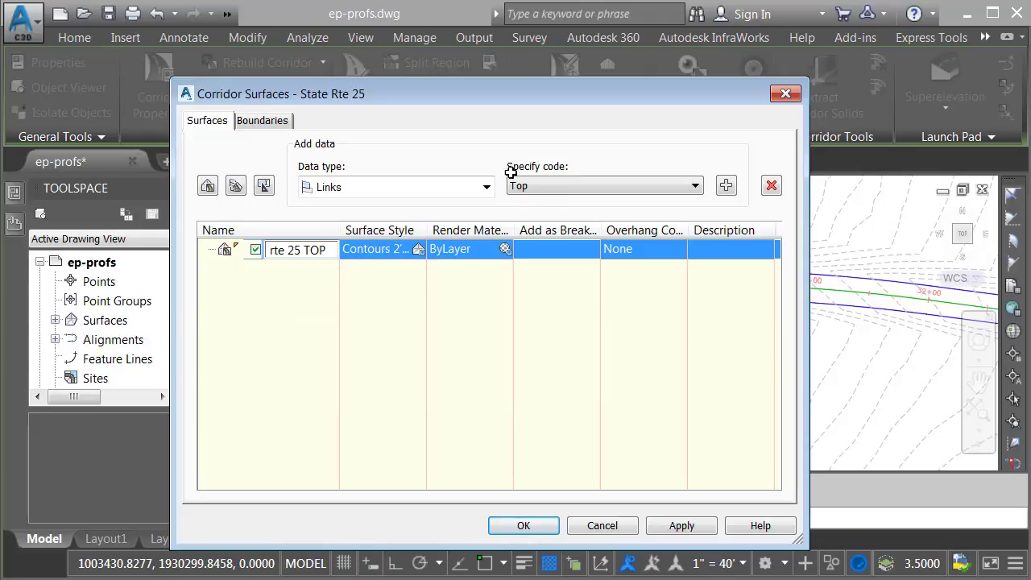
Add Top links as a breakline and the corridor extents as outer boundary
{"action": "left_click", "coordinate": [727, 187]}
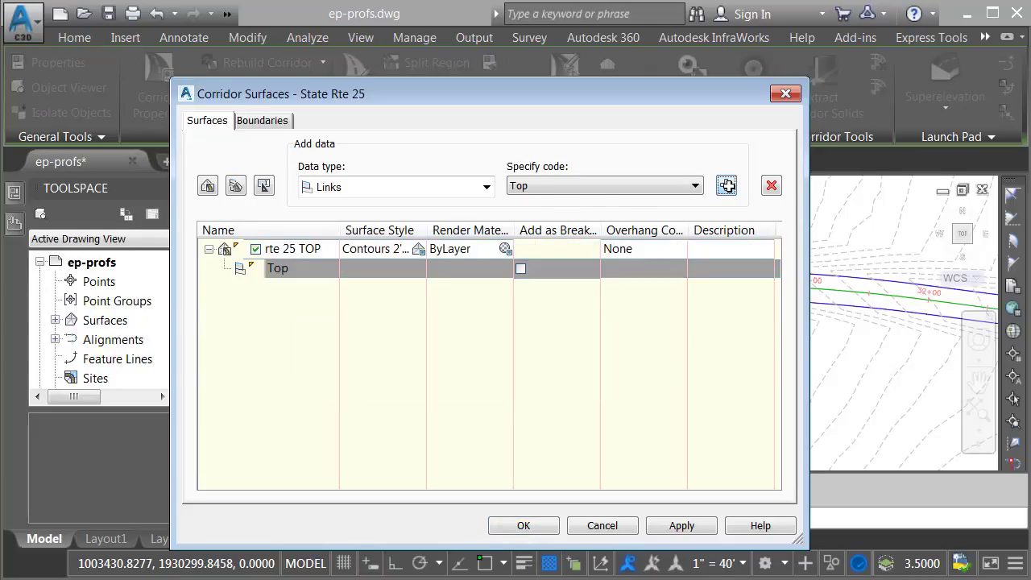
{"action": "left_click", "coordinate": [551, 275]}
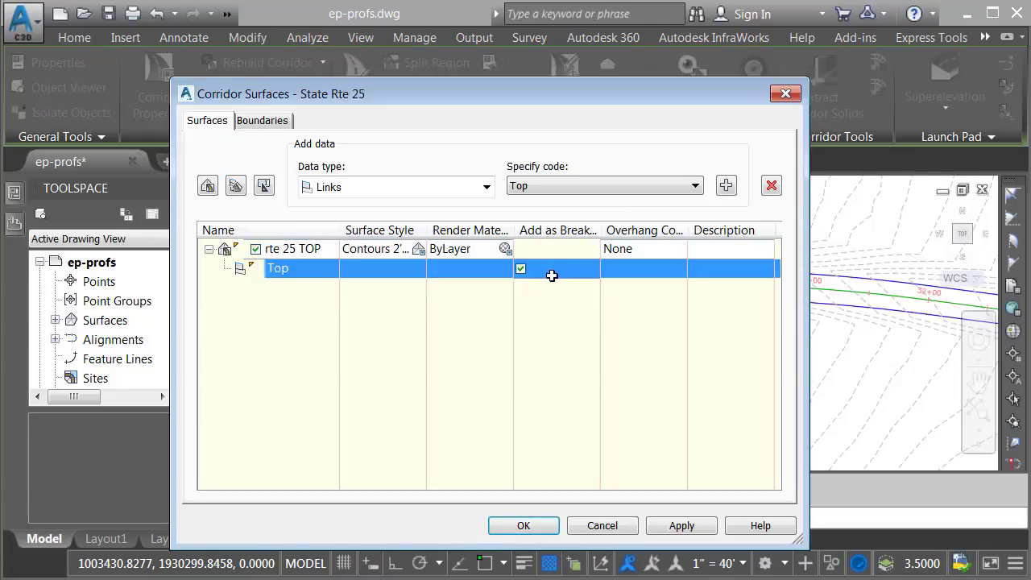
{"action": "left_click", "coordinate": [266, 123]}
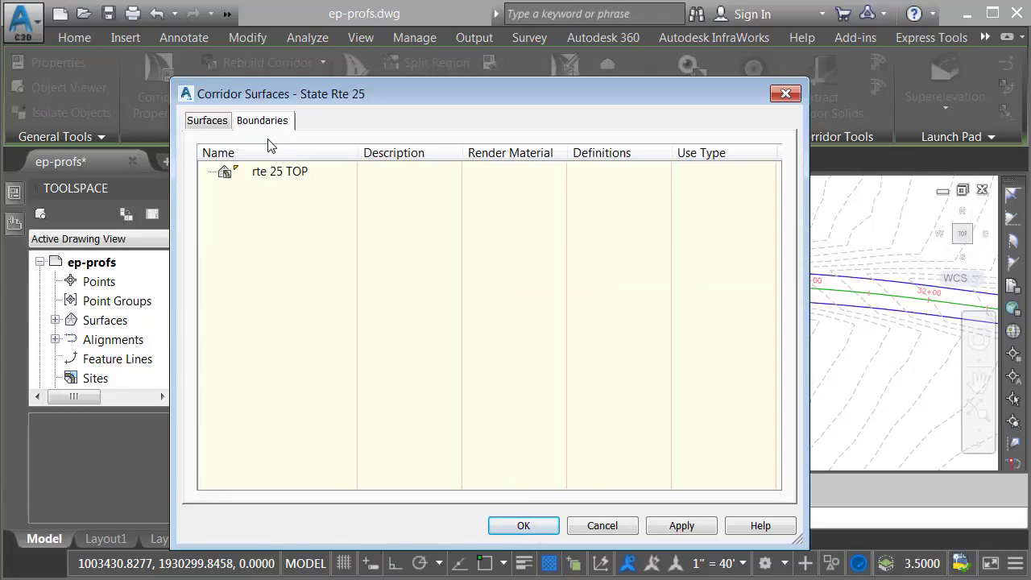
{"action": "right_click", "coordinate": [265, 176]}
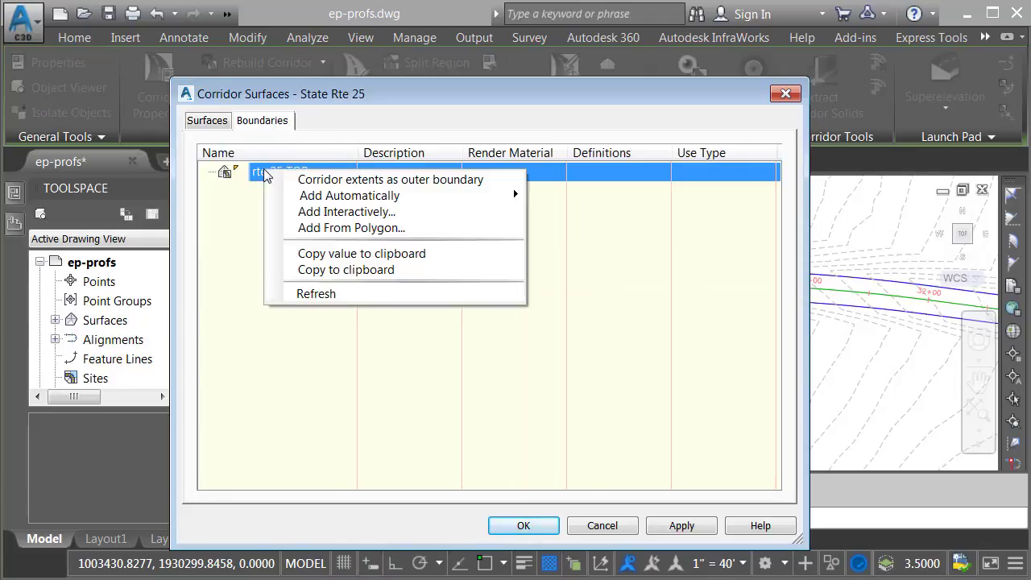
{"action": "left_click", "coordinate": [318, 179]}
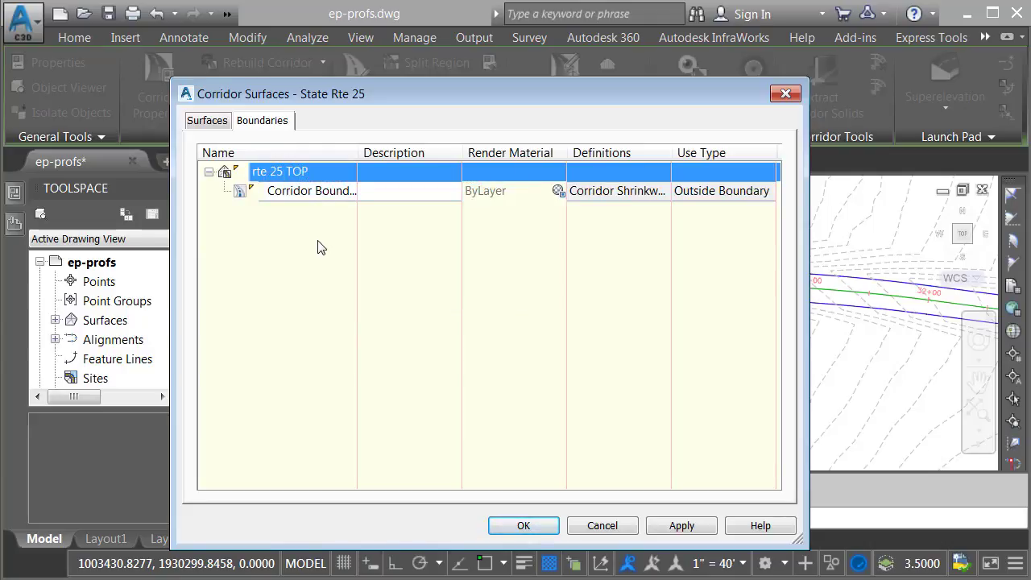
{"action": "left_click", "coordinate": [497, 528]}
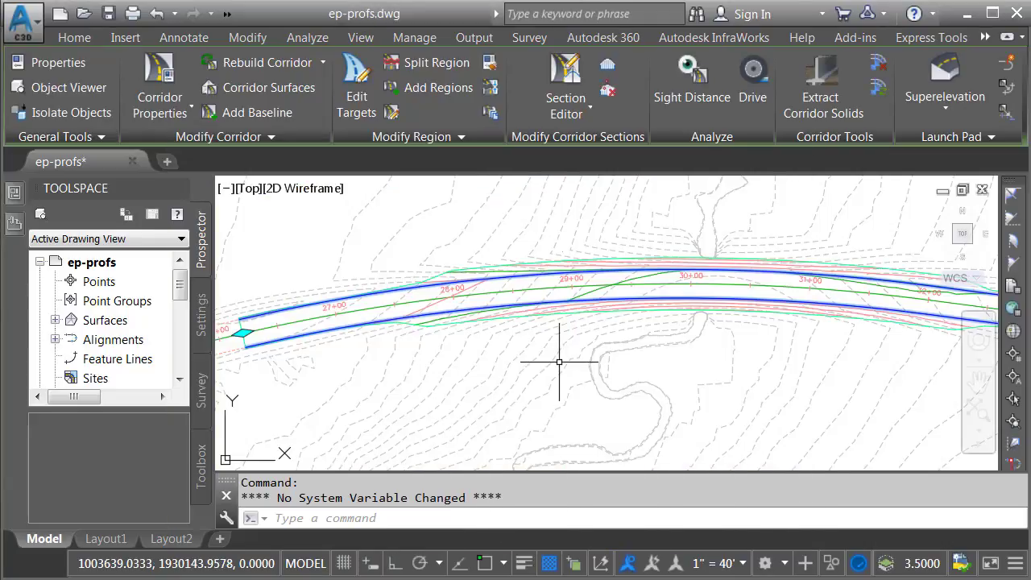
Set the rte 25 TOP surface style to _No Display and clear the selection
{"action": "key", "text": "Escape"}
{"action": "key", "text": "Escape"}
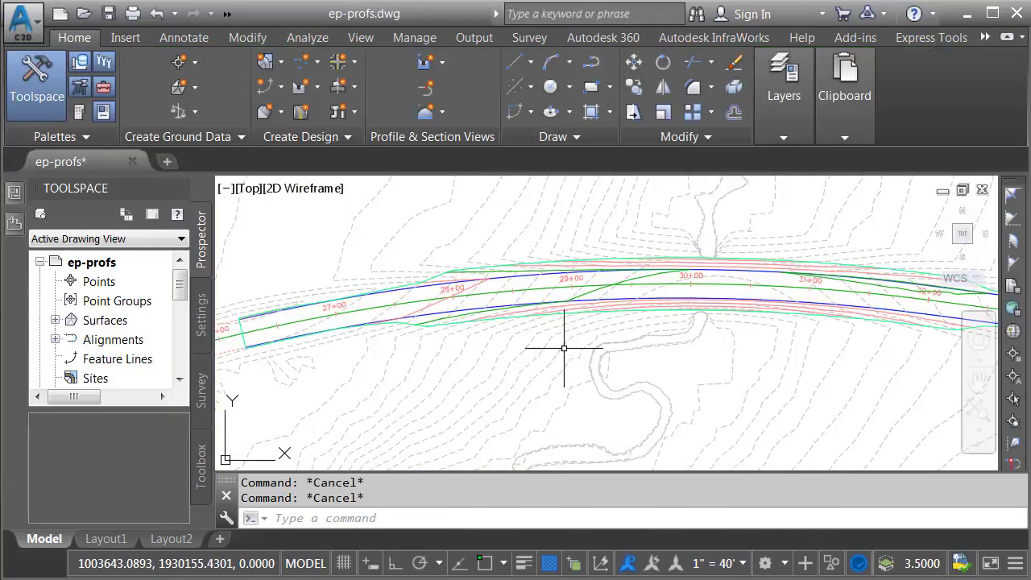
{"action": "left_click", "coordinate": [586, 296]}
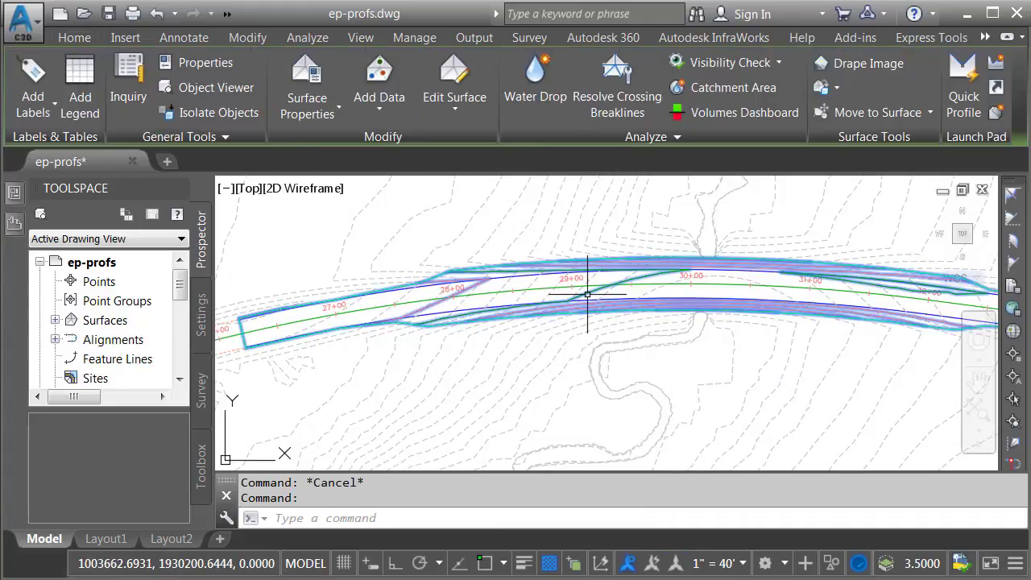
{"action": "mouse_move", "coordinate": [15, 197]}
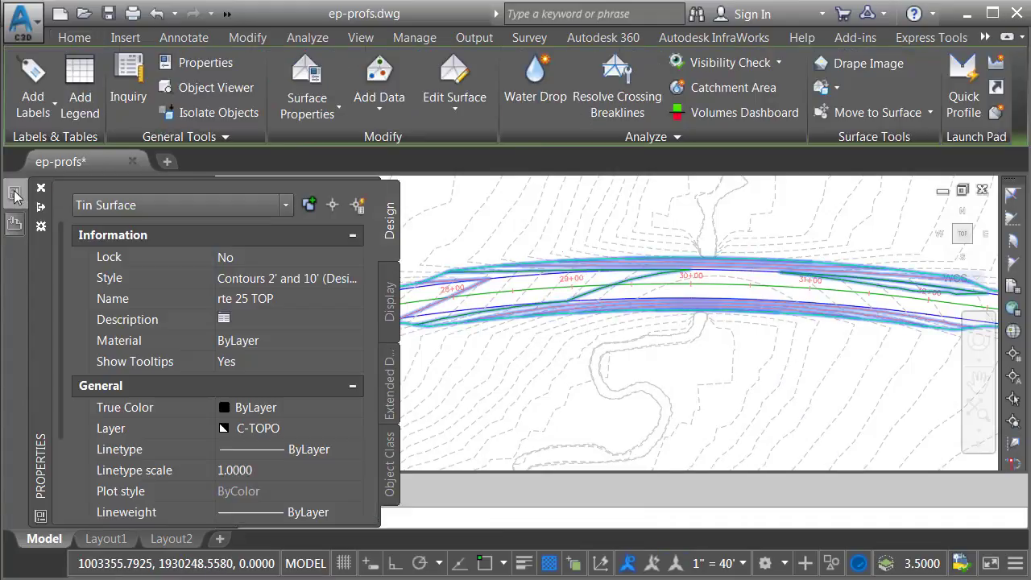
{"action": "left_click", "coordinate": [223, 278]}
{"action": "left_click", "coordinate": [352, 279]}
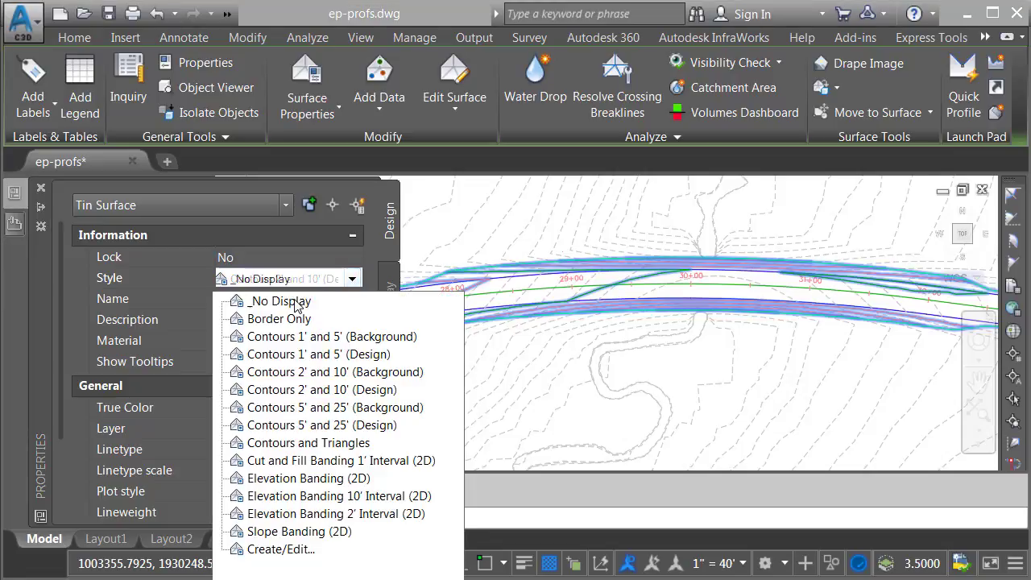
{"action": "left_click", "coordinate": [295, 302]}
{"action": "key", "text": "Escape"}
{"action": "key", "text": "Escape"}
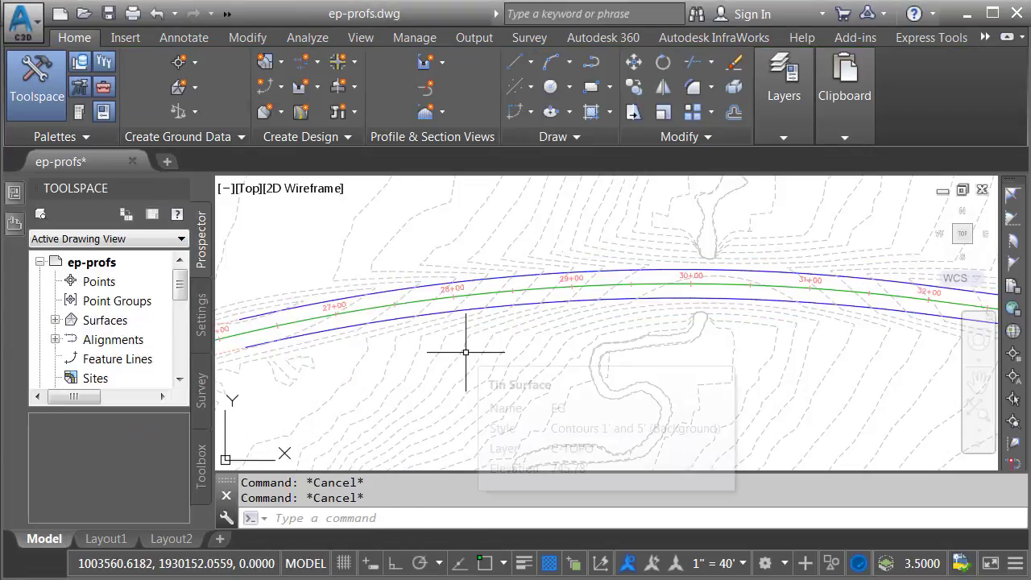
Zoom in on the offset alignment ends around stations 32+00 to 33+83
{"action": "scroll", "coordinate": [604, 341], "scroll_direction": "up", "scroll_amount": 3}
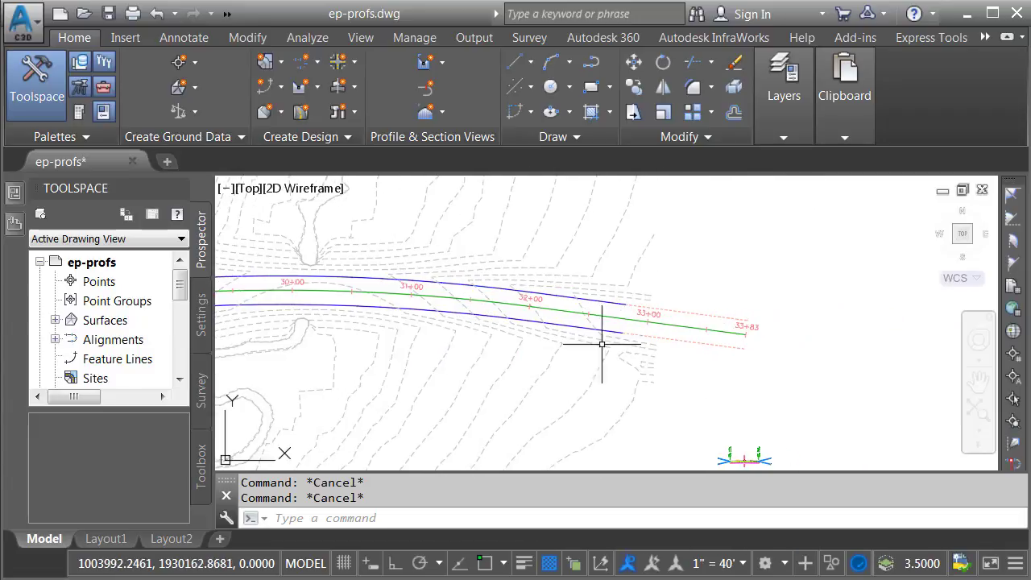
{"action": "scroll", "coordinate": [663, 323], "scroll_direction": "up", "scroll_amount": 5}
{"action": "scroll", "coordinate": [663, 315], "scroll_direction": "up", "scroll_amount": 1}
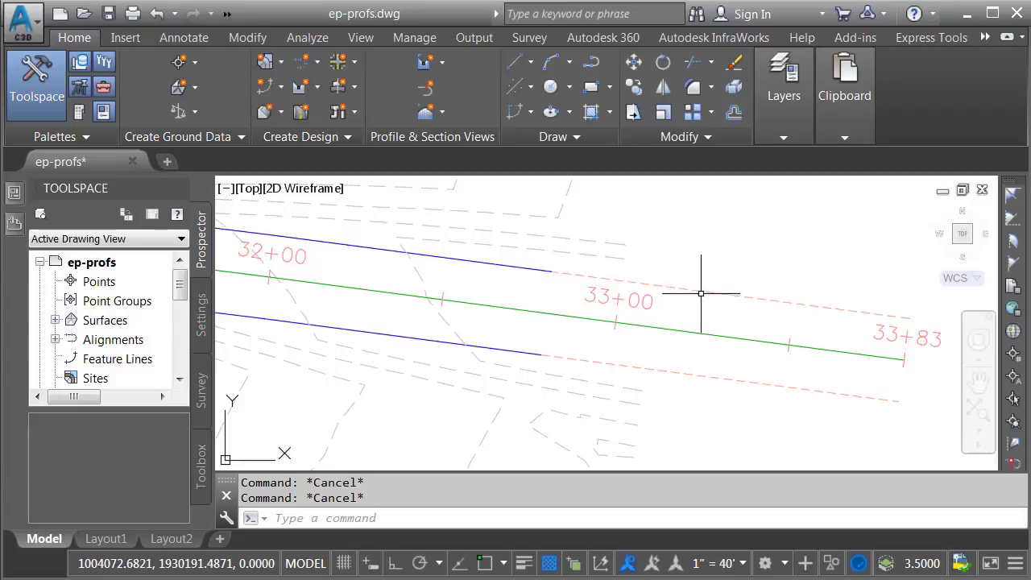
Create a profile from the rte 25 TOP surface along the State Rte 25-Left alignment
{"action": "left_click", "coordinate": [700, 292]}
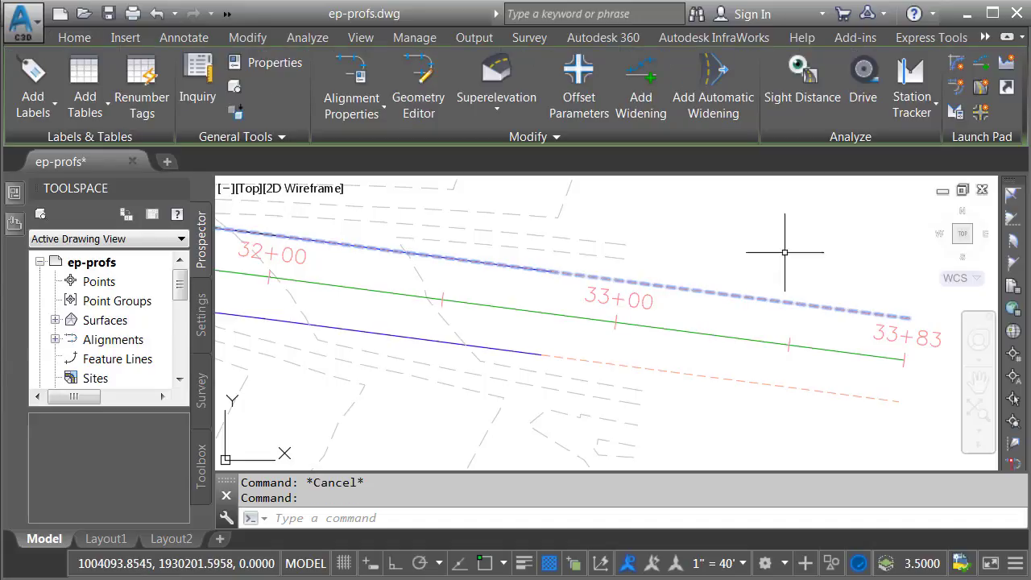
{"action": "left_click", "coordinate": [1006, 64]}
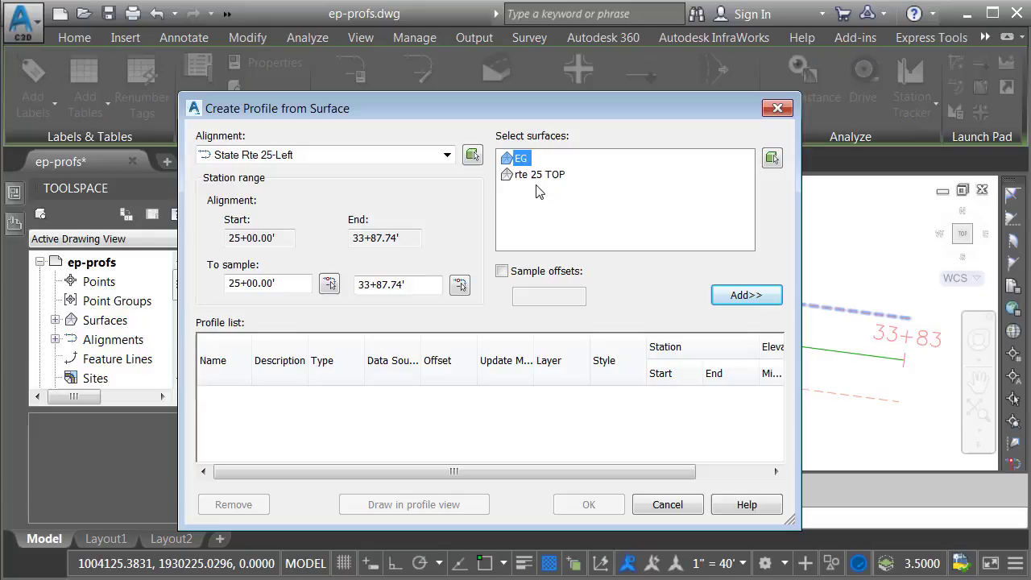
{"action": "left_click", "coordinate": [525, 176]}
{"action": "left_click", "coordinate": [729, 296]}
Draw that profile in a new default profile view placed in open space
{"action": "left_click", "coordinate": [441, 506]}
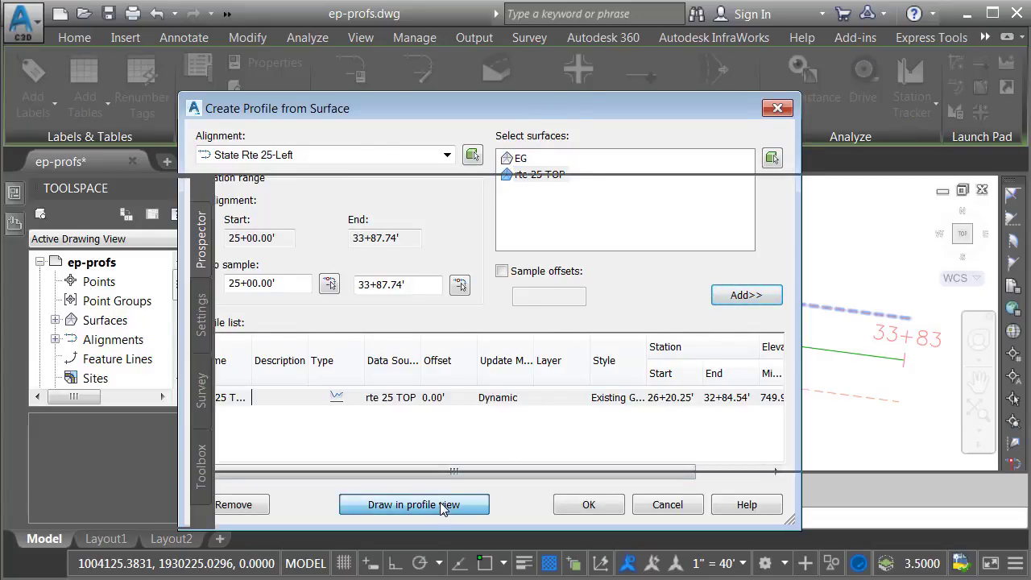
{"action": "left_click", "coordinate": [621, 538]}
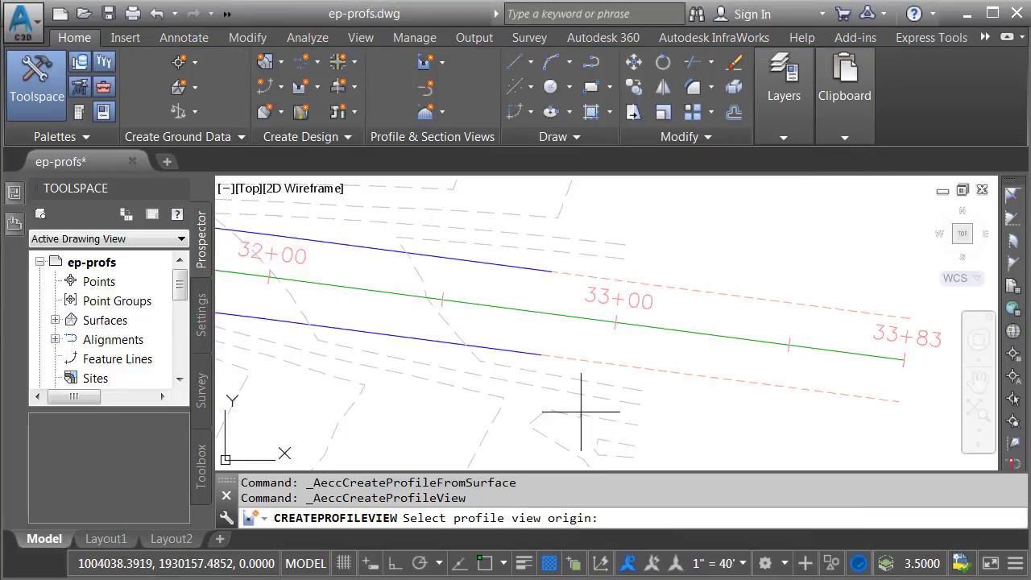
{"action": "scroll", "coordinate": [587, 414], "scroll_direction": "down", "scroll_amount": 2}
{"action": "middle_click_drag", "start_coordinate": [660, 437], "coordinate": [502, 355]}
{"action": "left_click", "coordinate": [571, 350]}
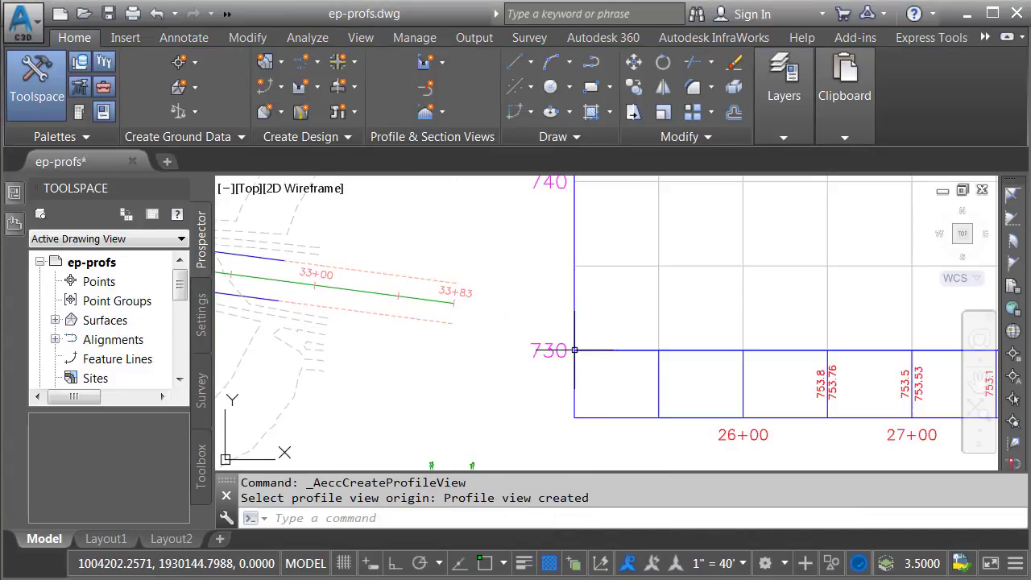
{"action": "scroll", "coordinate": [604, 386], "scroll_direction": "down", "scroll_amount": 2}
{"action": "scroll", "coordinate": [608, 389], "scroll_direction": "down", "scroll_amount": 2}
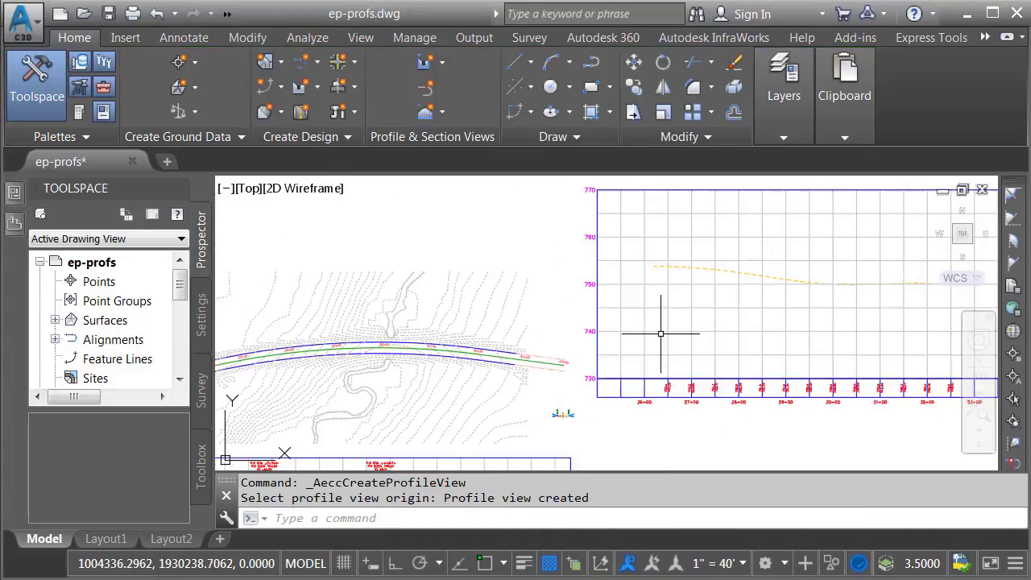
Rename the sampled left-side surface profile to '25 - EOP - LT' in Properties
{"action": "left_click", "coordinate": [705, 268]}
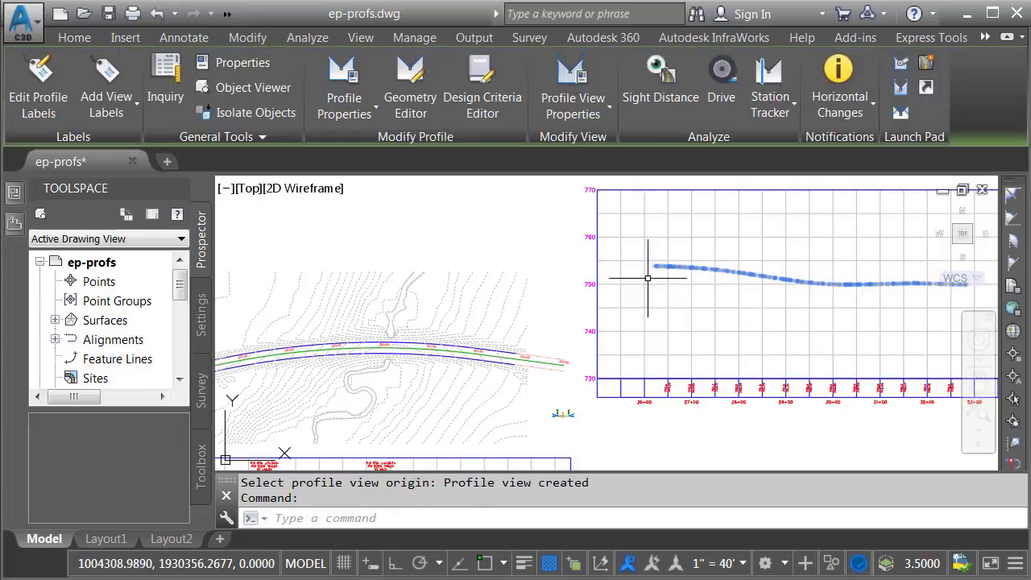
{"action": "mouse_move", "coordinate": [17, 200]}
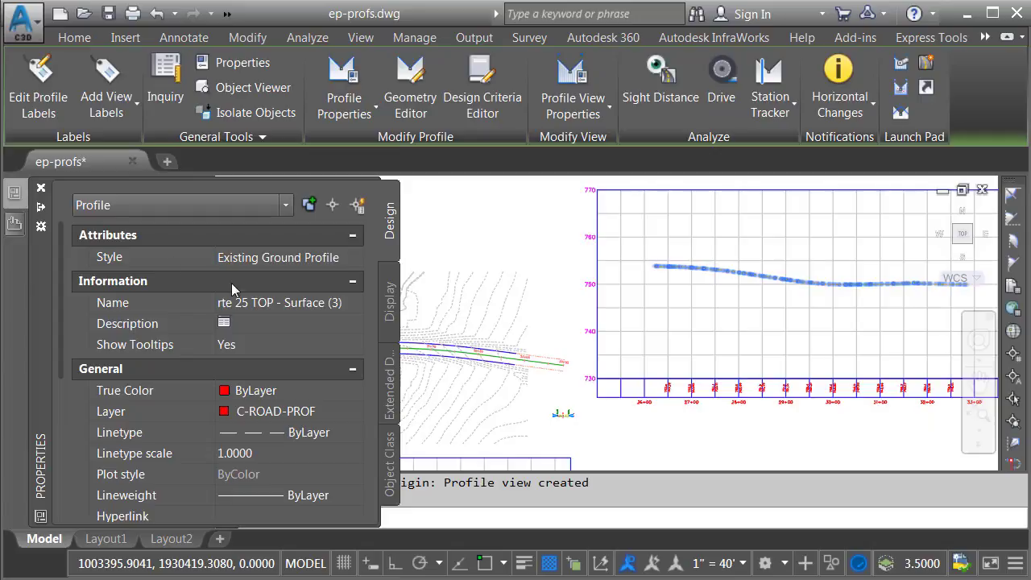
{"action": "left_click", "coordinate": [250, 305]}
{"action": "type", "text": "25 - EOP"}
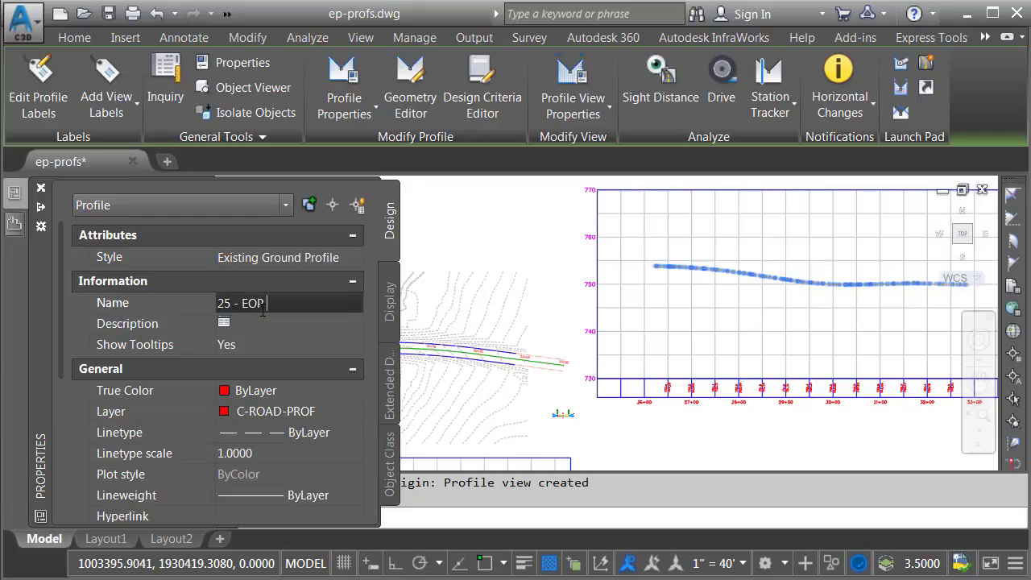
{"action": "type", "text": " - LT"}
{"action": "key", "text": "Return"}
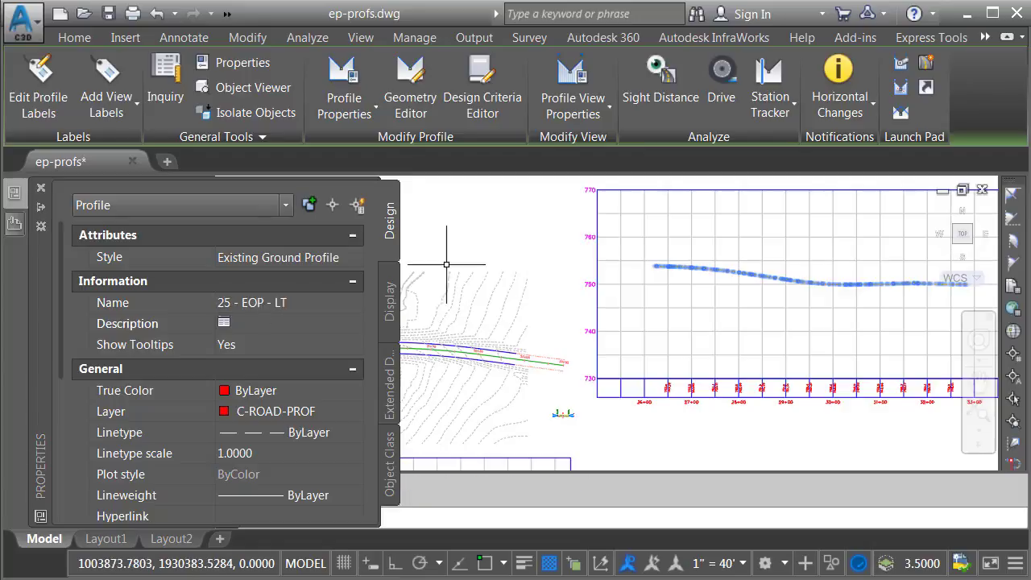
{"action": "key", "text": "Escape"}
{"action": "key", "text": "Escape"}
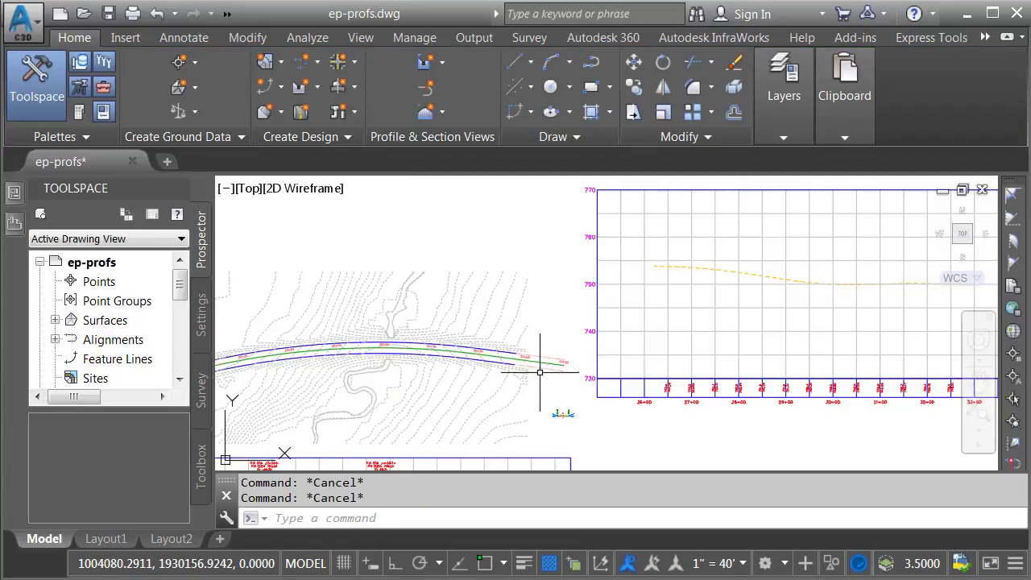
Create a profile from the rte 25 TOP surface along the State Rte 25-Right alignment
{"action": "scroll", "coordinate": [534, 373], "scroll_direction": "up", "scroll_amount": 6}
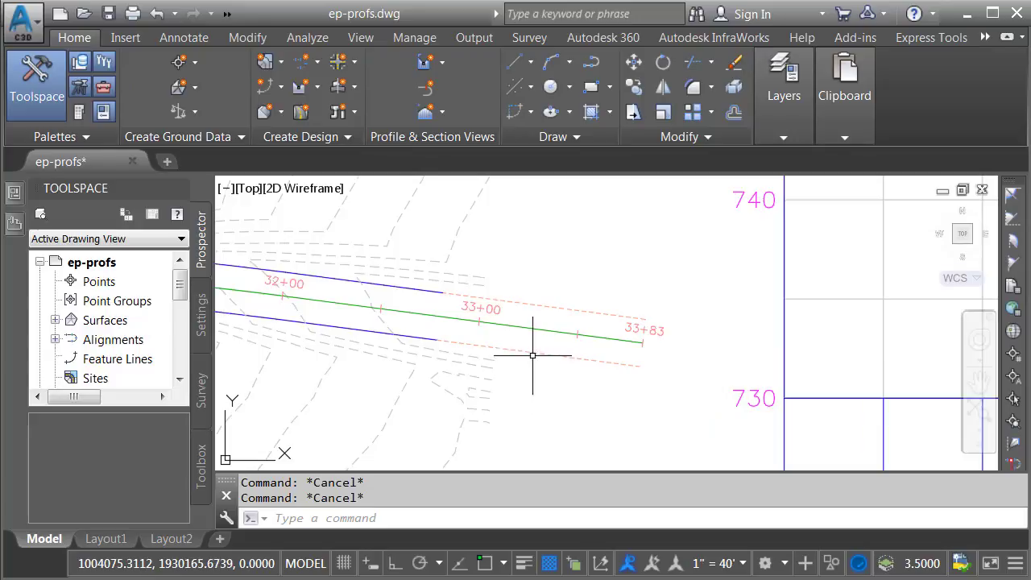
{"action": "left_click", "coordinate": [532, 353]}
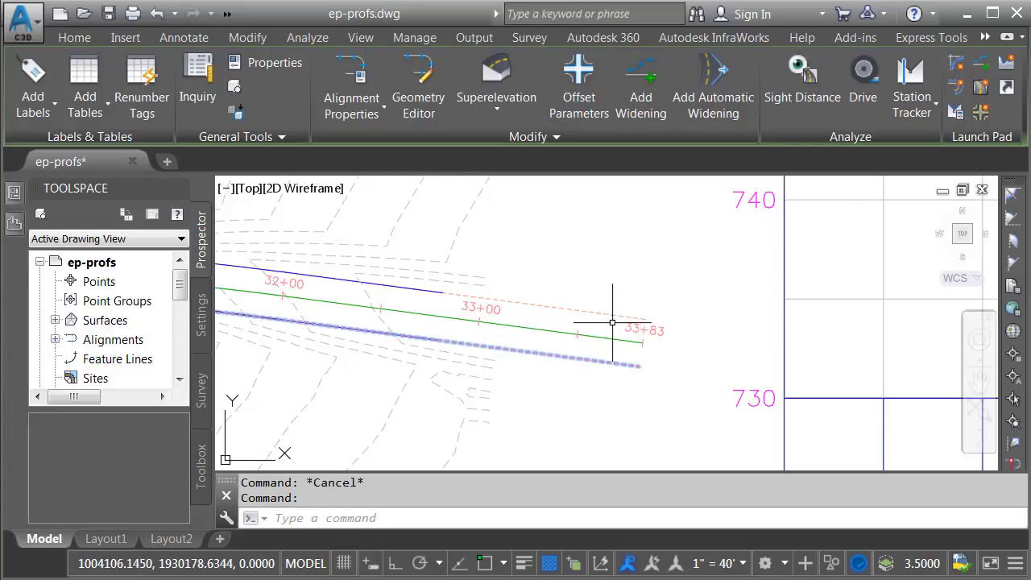
{"action": "left_click", "coordinate": [990, 85]}
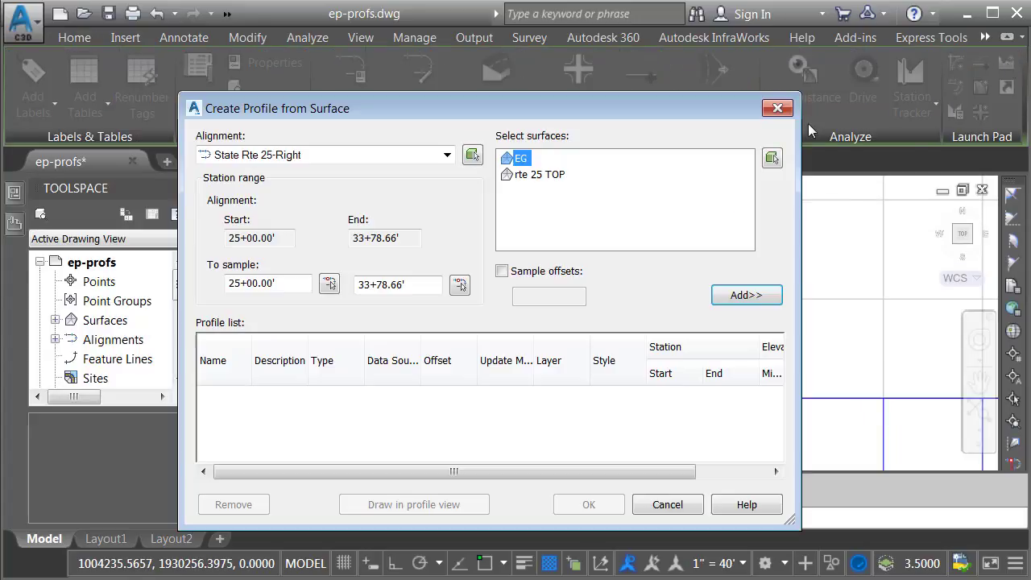
{"action": "left_click", "coordinate": [556, 176]}
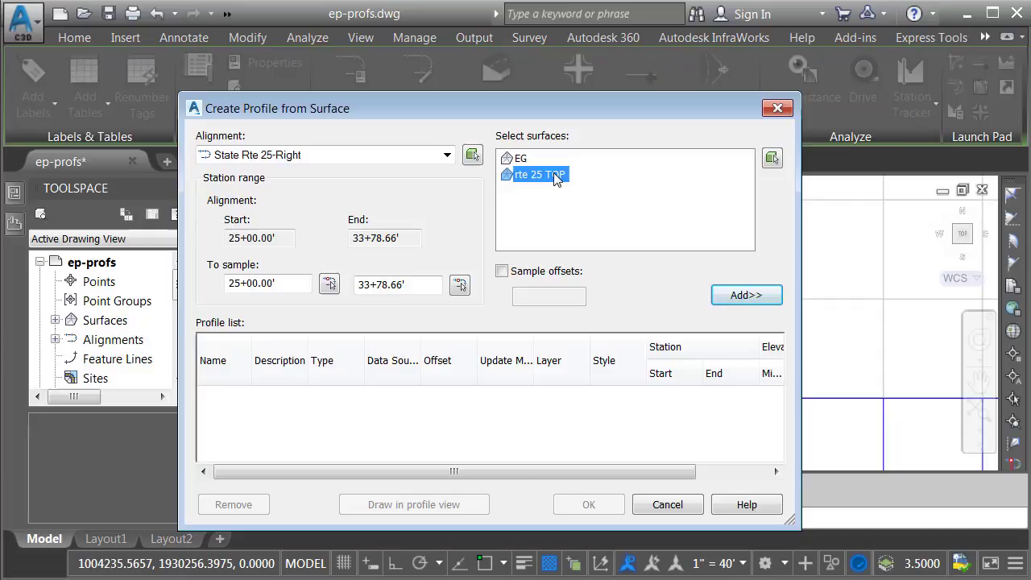
{"action": "left_click", "coordinate": [734, 297]}
Draw that profile in another default profile view placed in open space
{"action": "left_click", "coordinate": [444, 504]}
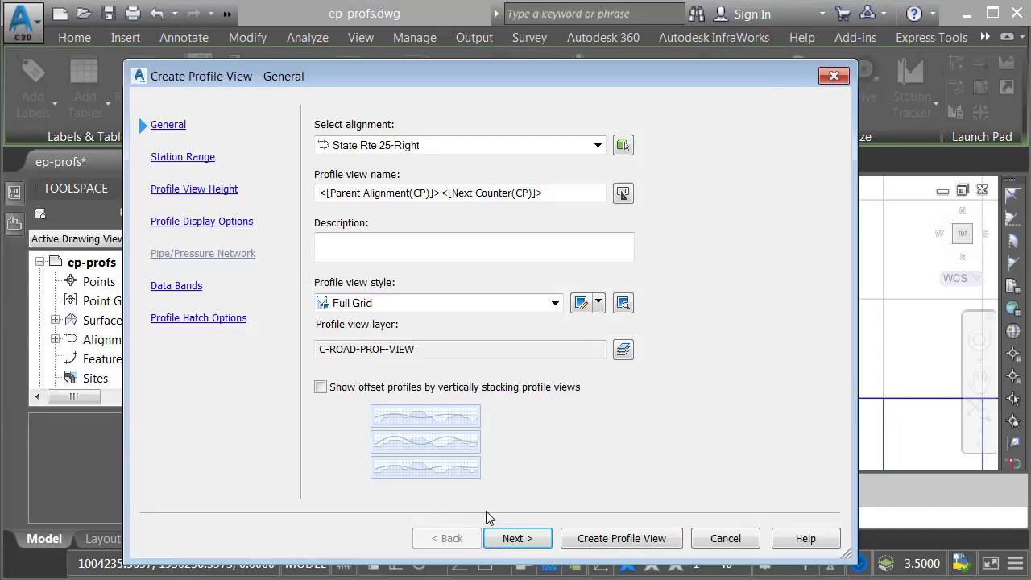
{"action": "left_click", "coordinate": [621, 538]}
{"action": "scroll", "coordinate": [593, 421], "scroll_direction": "down", "scroll_amount": 4}
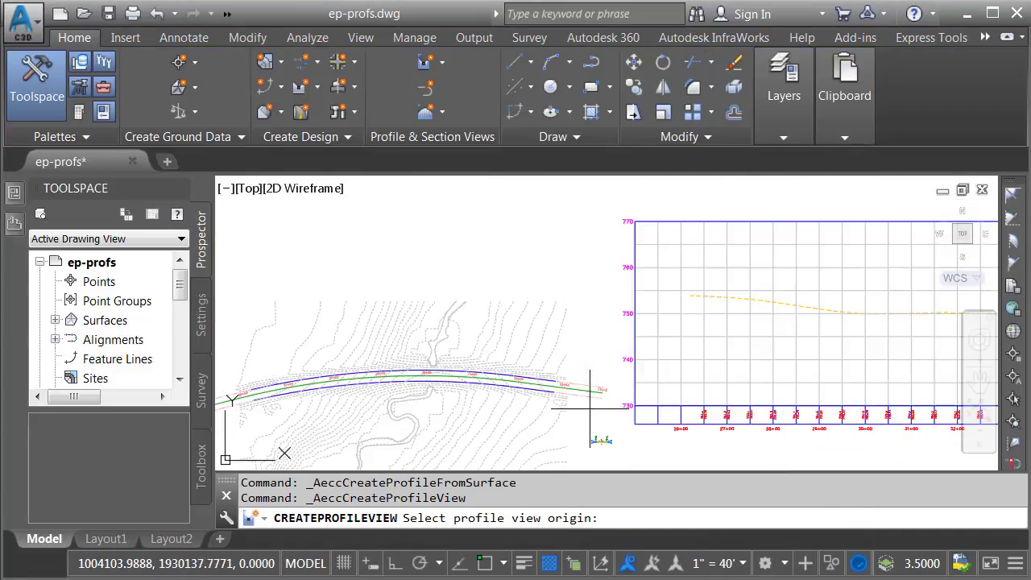
{"action": "mouse_move", "coordinate": [639, 454]}
{"action": "middle_mouse_down"}
{"action": "mouse_move", "coordinate": [639, 429]}
{"action": "mouse_move", "coordinate": [546, 287]}
{"action": "middle_mouse_up"}
{"action": "scroll", "coordinate": [594, 423], "scroll_direction": "down", "scroll_amount": 3}
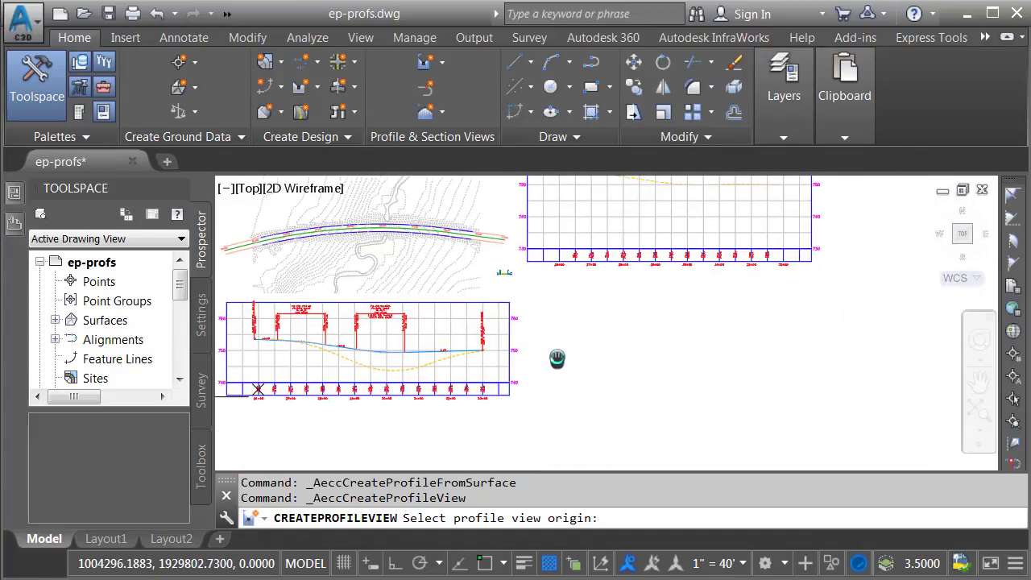
{"action": "left_click", "coordinate": [553, 417]}
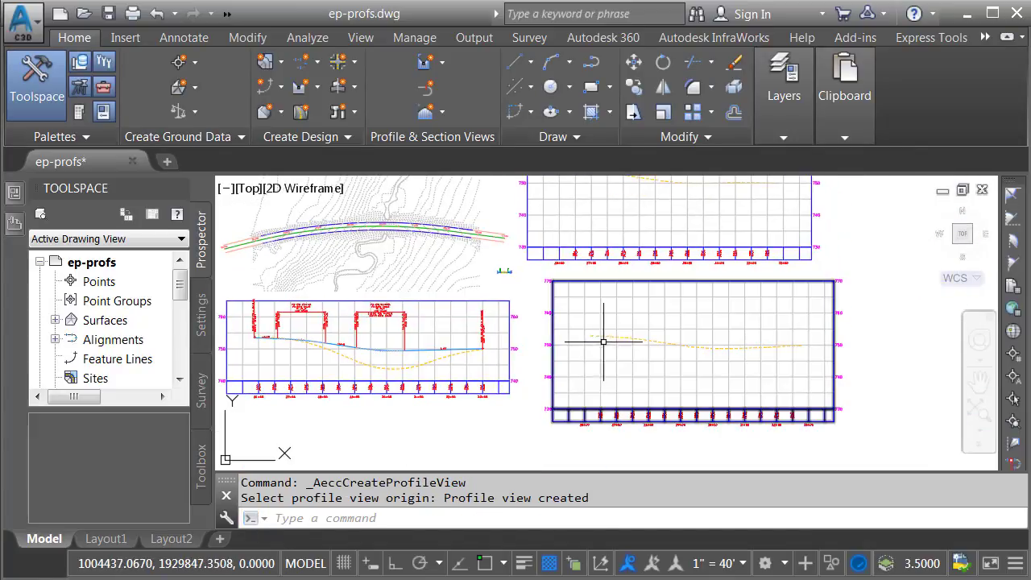
{"action": "left_click", "coordinate": [606, 338]}
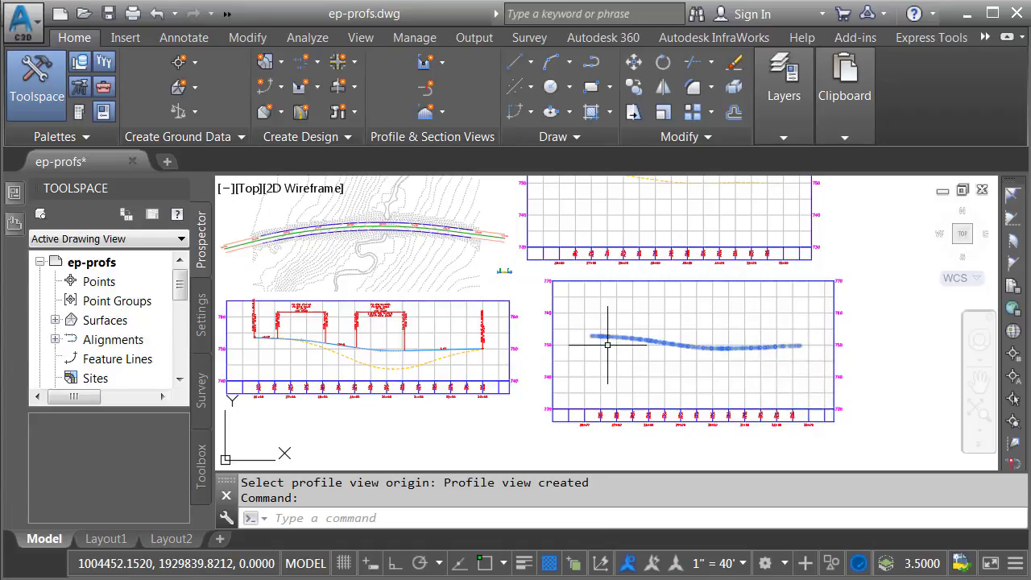
Rename the right-side surface profile to '25 - EOP - RT' in Properties
{"action": "left_click", "coordinate": [15, 195]}
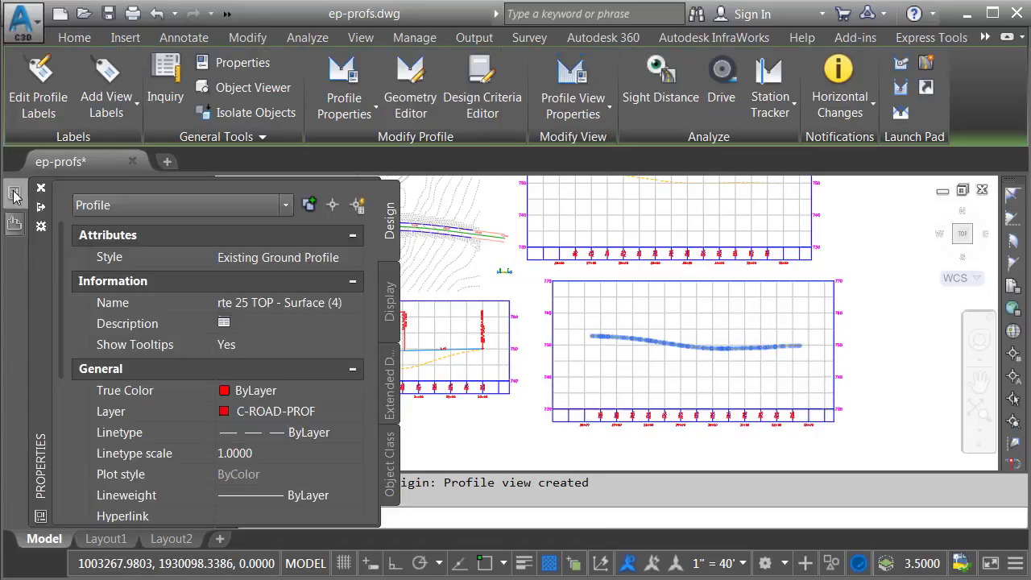
{"action": "left_click", "coordinate": [251, 303]}
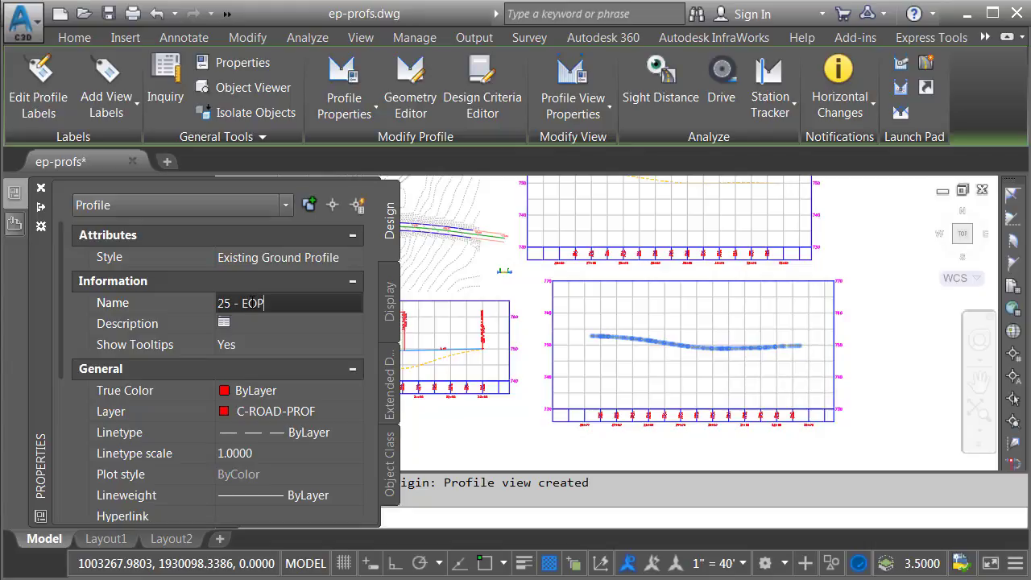
{"action": "key", "text": "Return"}
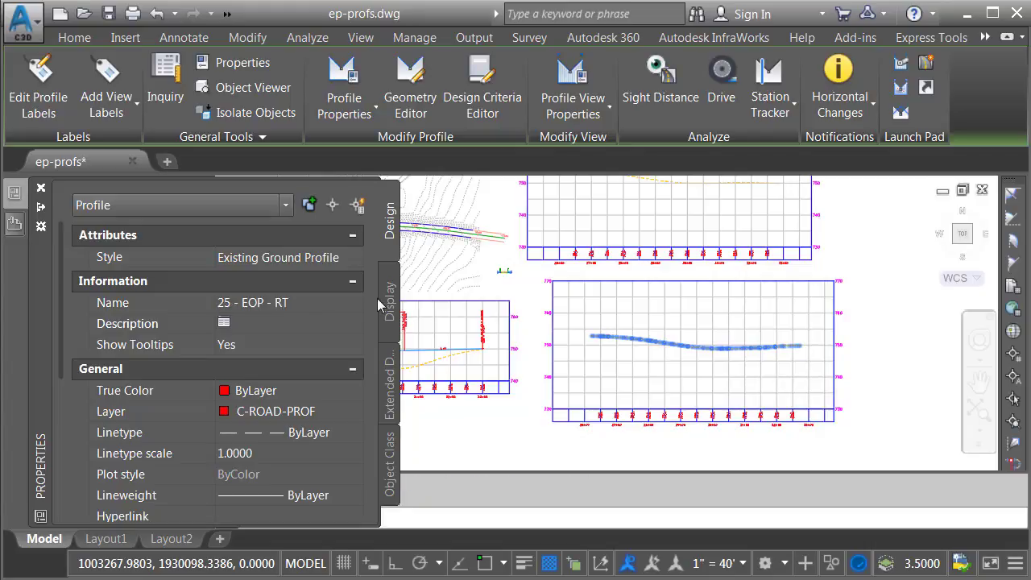
{"action": "key", "text": "Escape"}
{"action": "key", "text": "Escape"}
{"action": "middle_click_drag", "start_coordinate": [515, 433], "coordinate": [515, 461]}
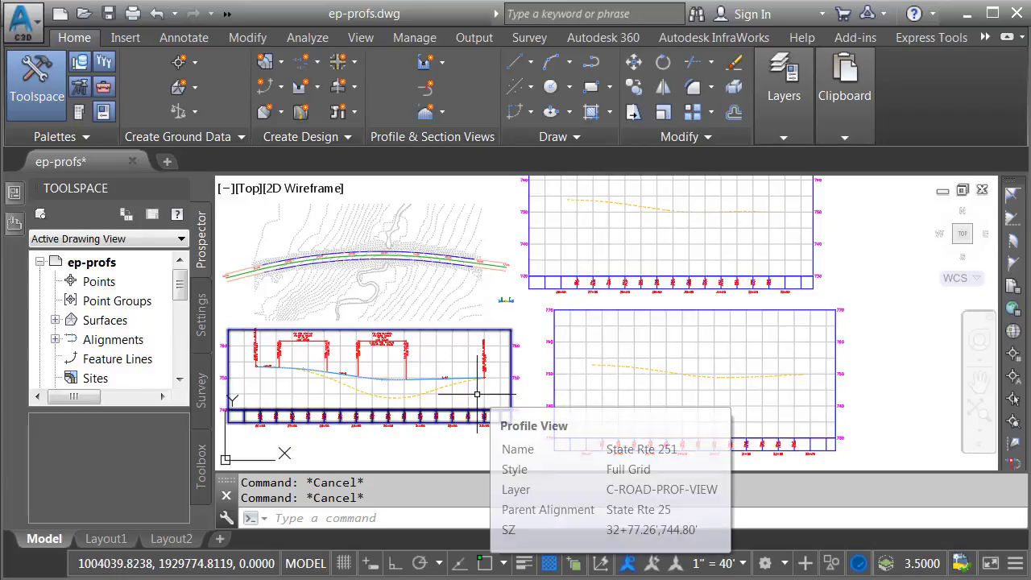
Superimpose the left-edge profile onto the main profile view, accepting the default options
{"action": "left_click", "coordinate": [456, 361]}
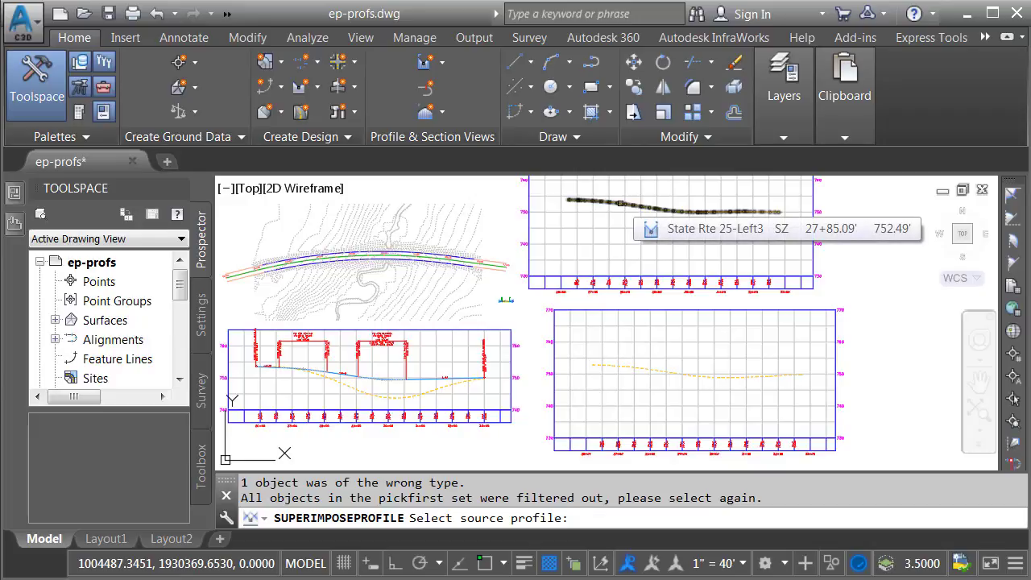
{"action": "left_click", "coordinate": [621, 203]}
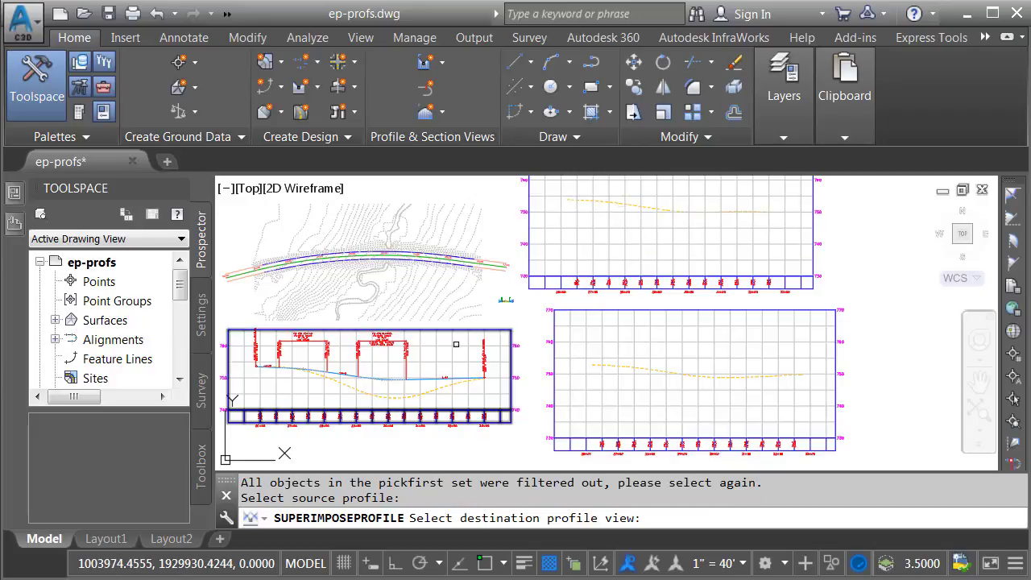
{"action": "left_click", "coordinate": [451, 366]}
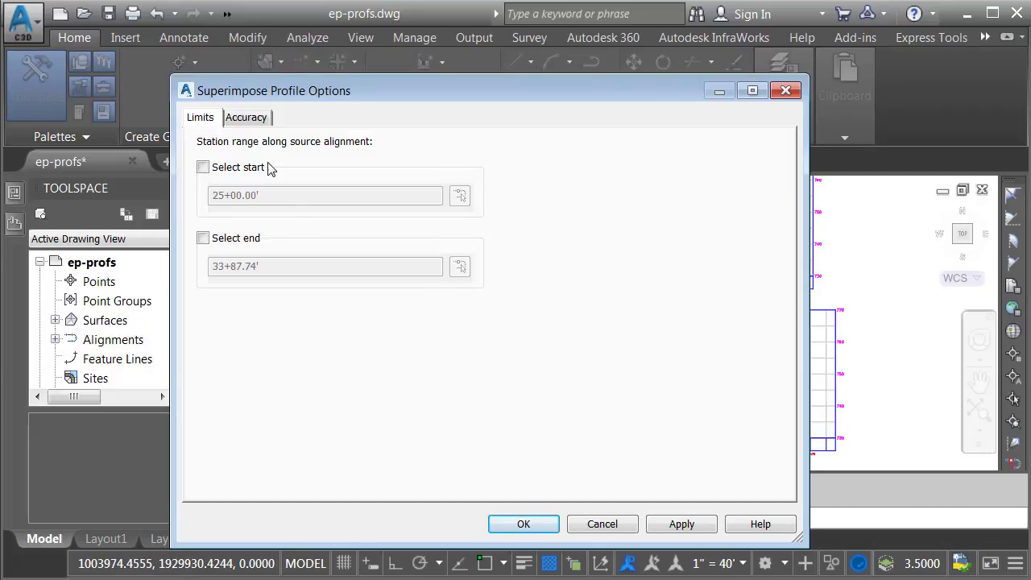
{"action": "left_click", "coordinate": [240, 120]}
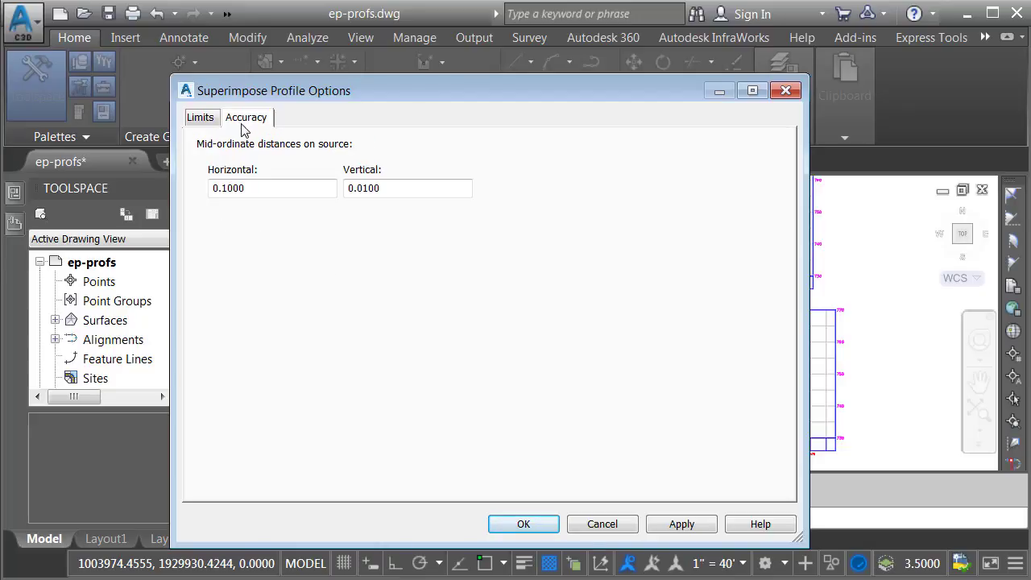
{"action": "left_click", "coordinate": [520, 523]}
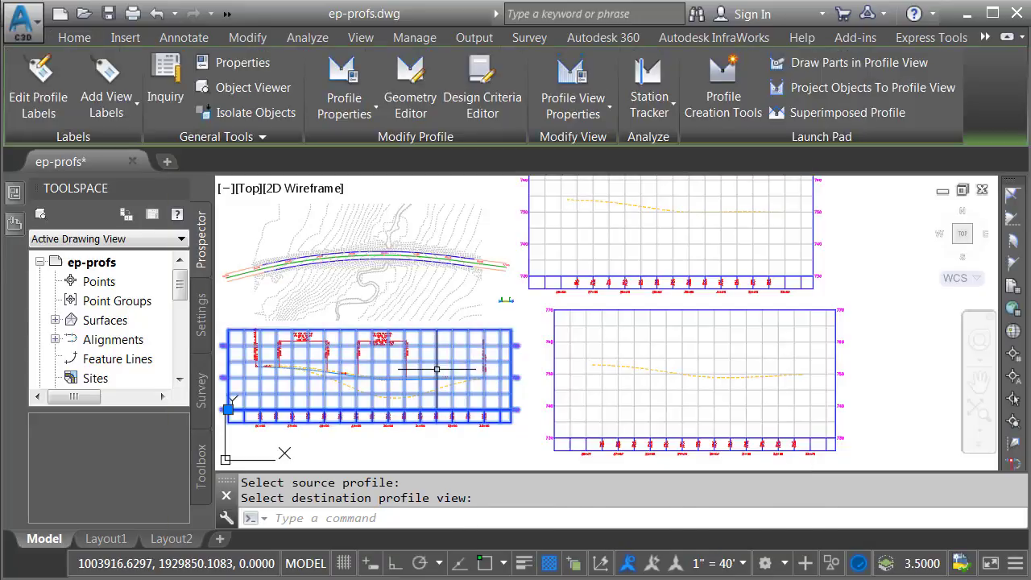
{"action": "key", "text": "Escape"}
{"action": "key", "text": "Escape"}
{"action": "scroll", "coordinate": [362, 375], "scroll_direction": "up", "scroll_amount": 6}
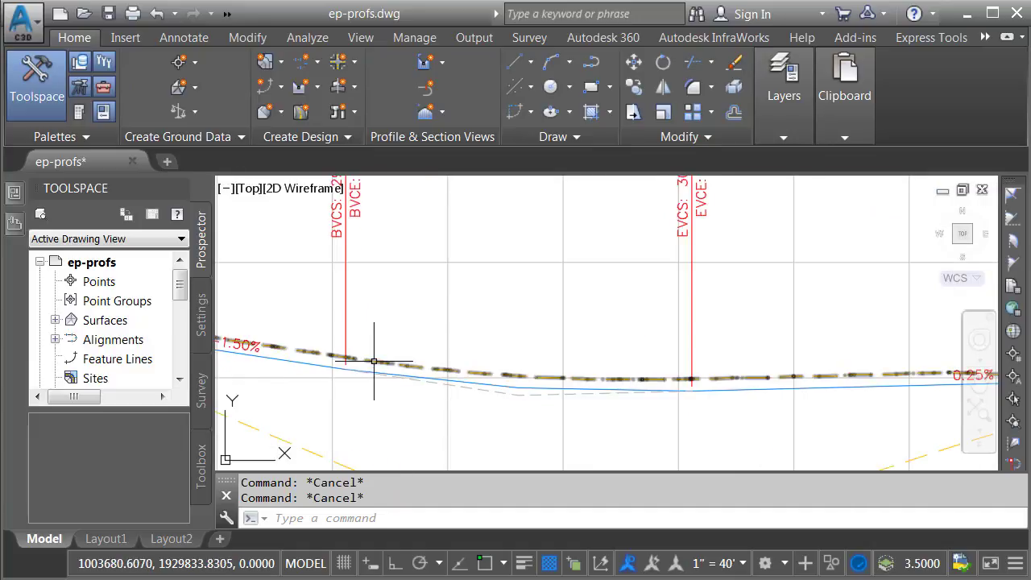
Change the superimposed left-edge profile's style to Left ETW
{"action": "left_click", "coordinate": [376, 360]}
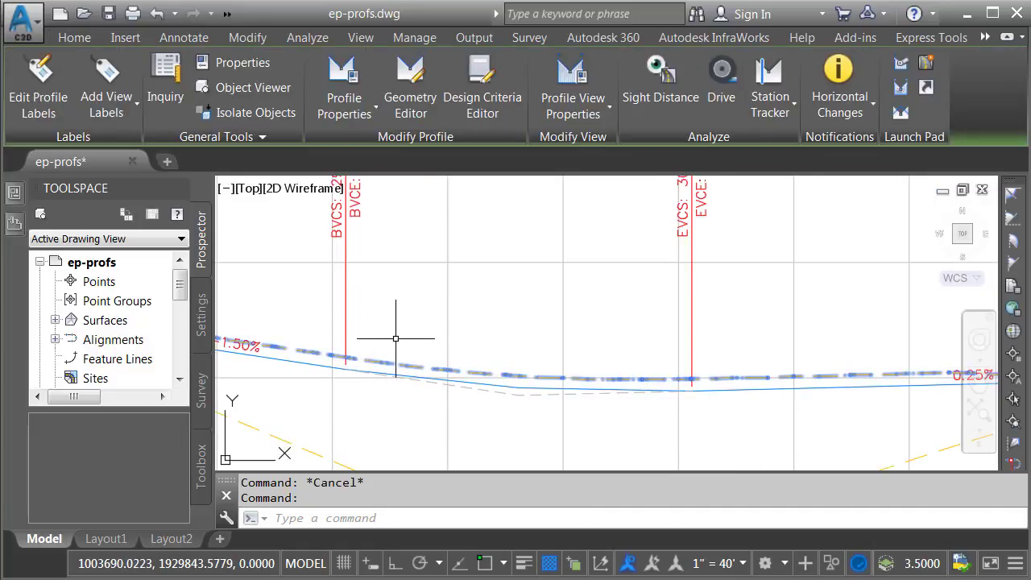
{"action": "mouse_move", "coordinate": [16, 193]}
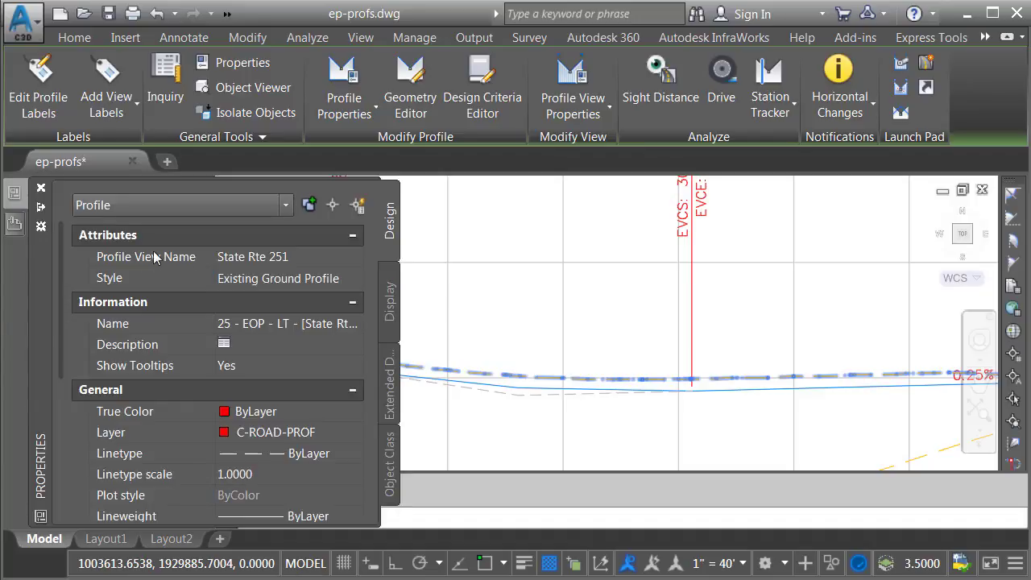
{"action": "left_click", "coordinate": [325, 287]}
{"action": "left_click", "coordinate": [352, 278]}
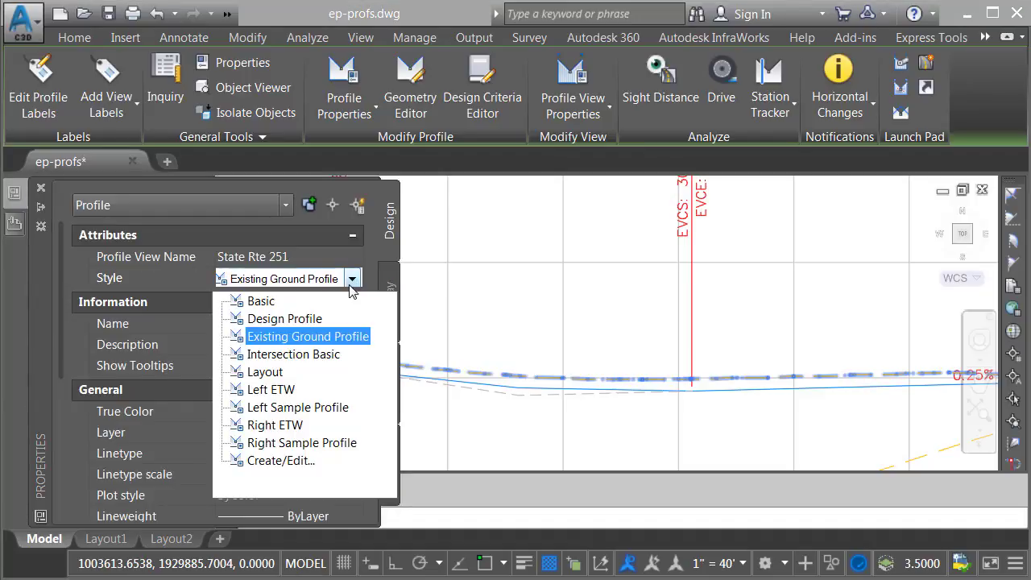
{"action": "left_click", "coordinate": [283, 392]}
{"action": "key", "text": "Escape"}
{"action": "key", "text": "Escape"}
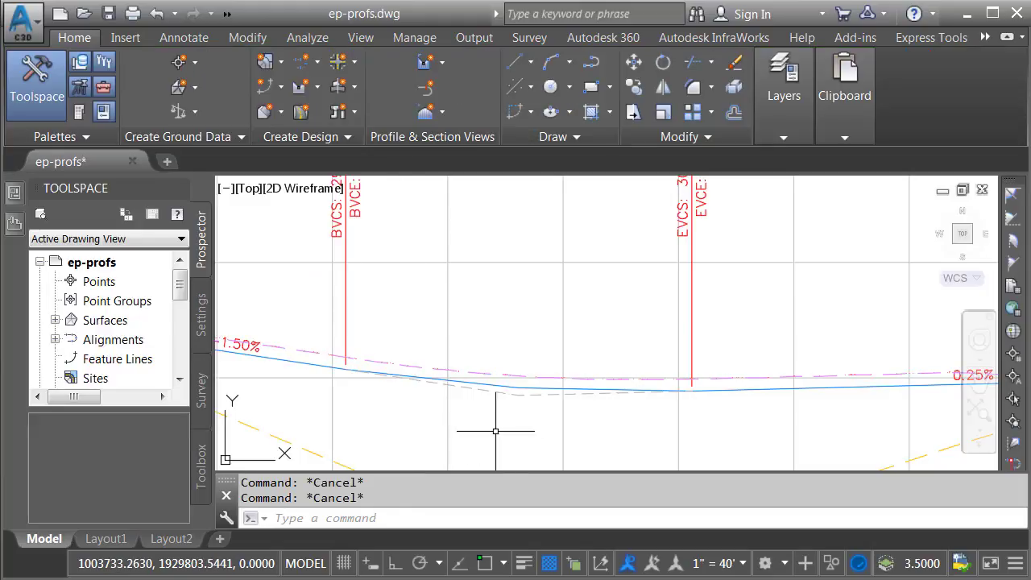
{"action": "scroll", "coordinate": [494, 430], "scroll_direction": "down", "scroll_amount": 6}
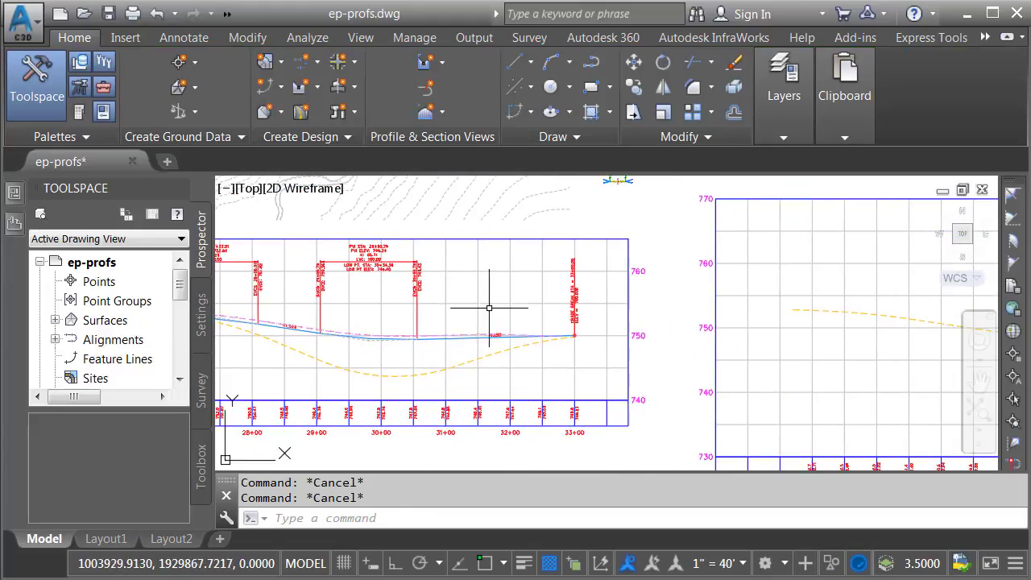
Superimpose the right-edge profile onto the main profile view, accepting the default options
{"action": "left_click", "coordinate": [488, 304]}
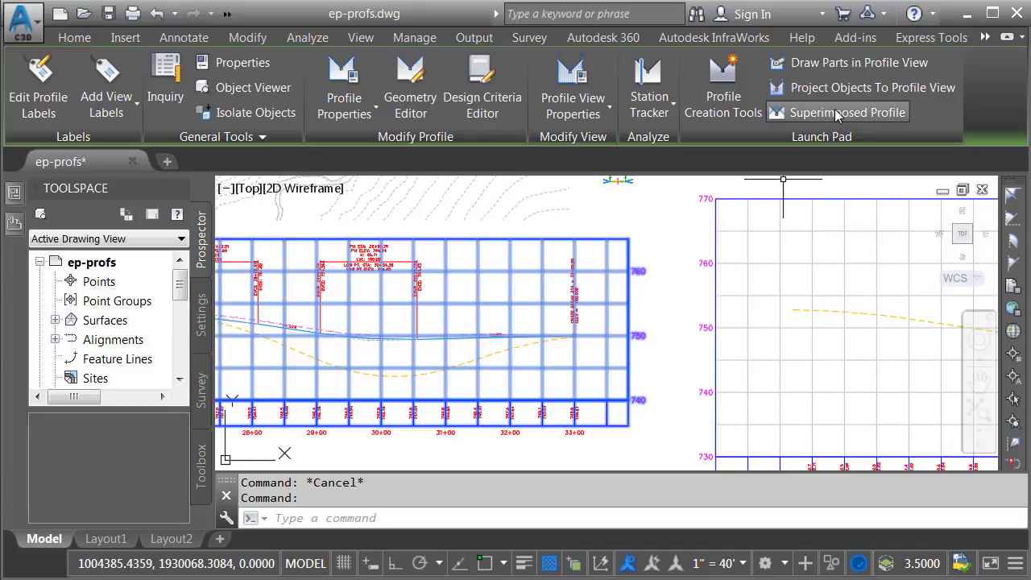
{"action": "left_click", "coordinate": [838, 114]}
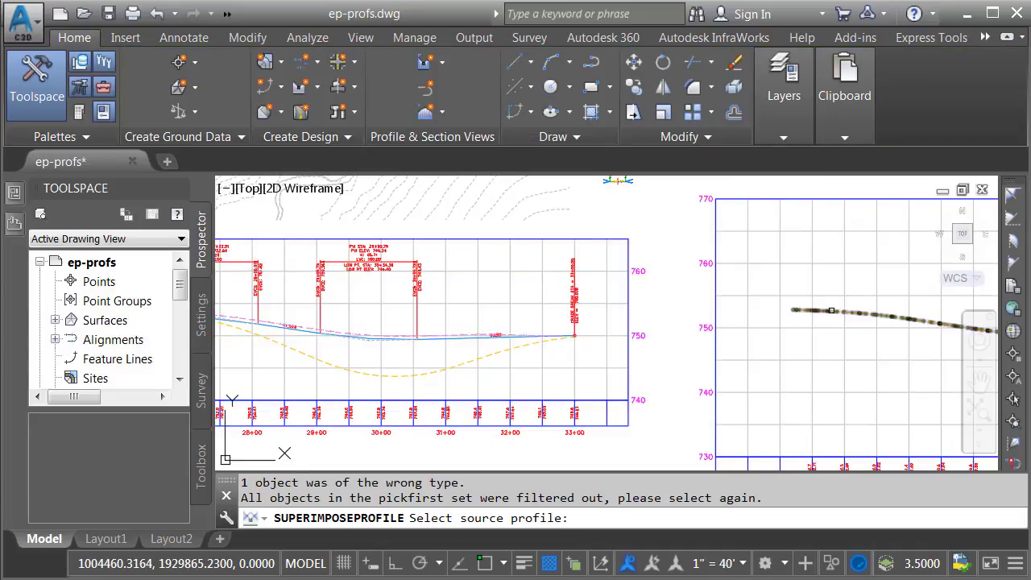
{"action": "left_click", "coordinate": [831, 309]}
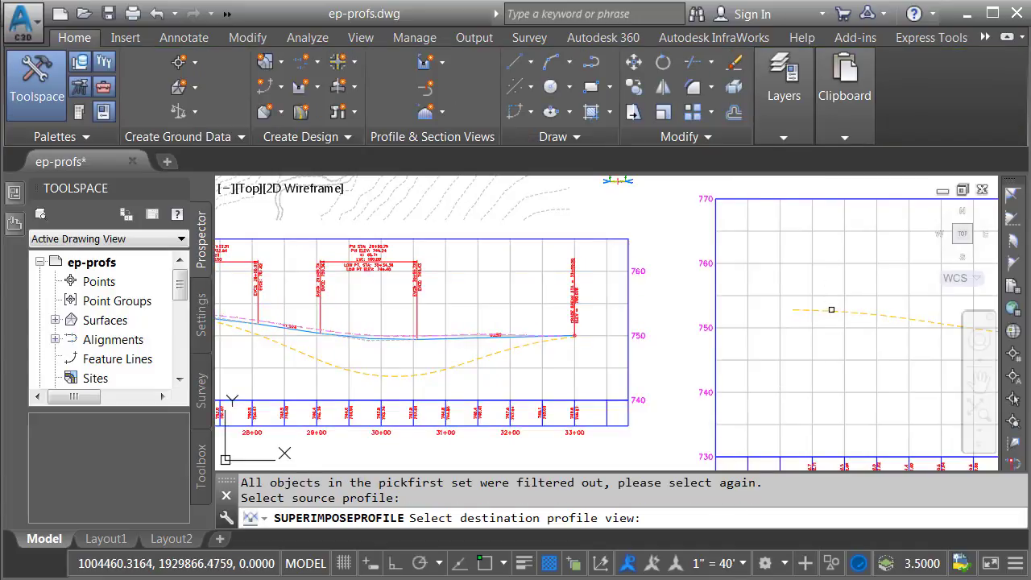
{"action": "left_click", "coordinate": [545, 266]}
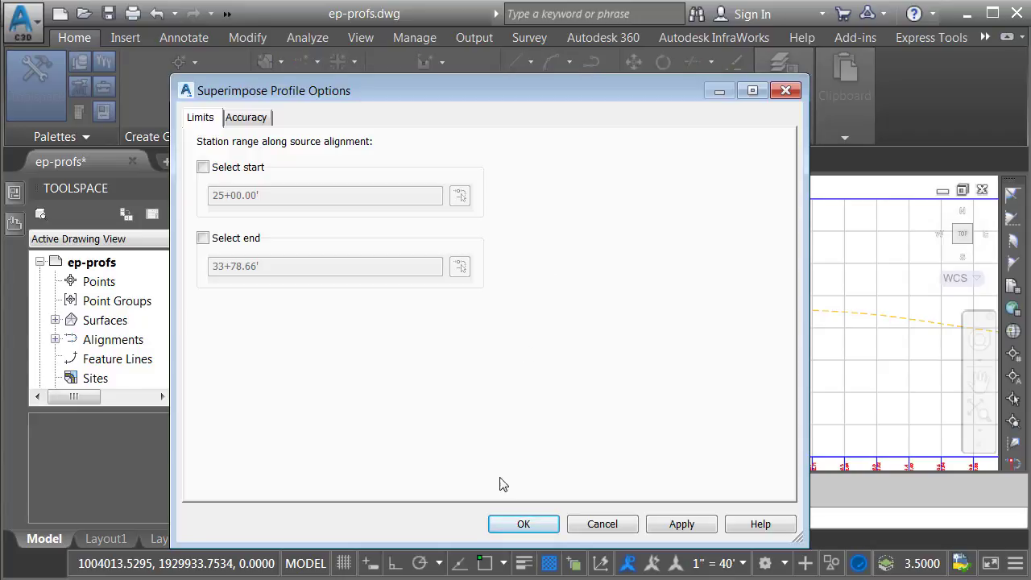
{"action": "left_click", "coordinate": [517, 524]}
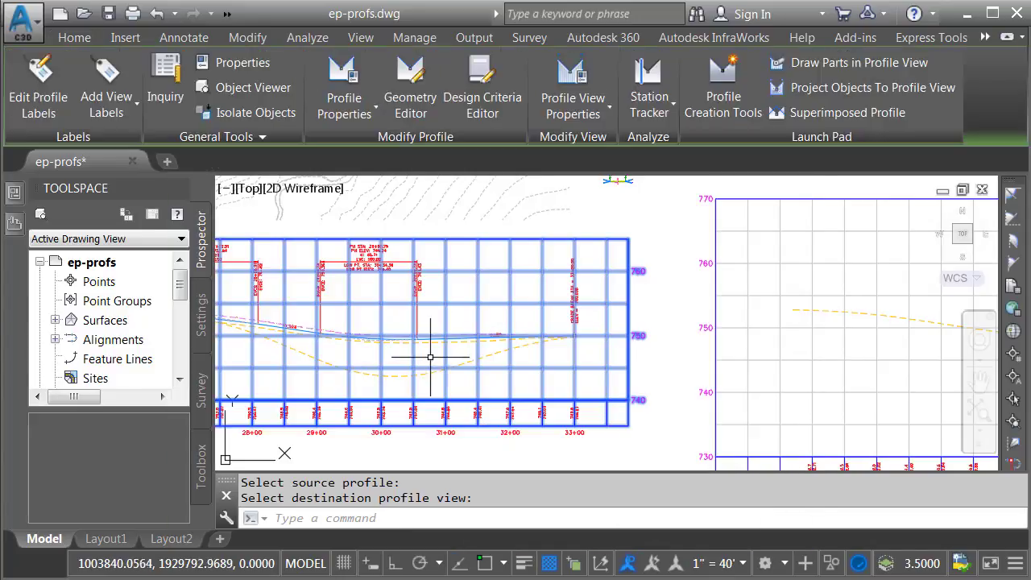
{"action": "key", "text": "Escape"}
{"action": "scroll", "coordinate": [329, 346], "scroll_direction": "up", "scroll_amount": 5}
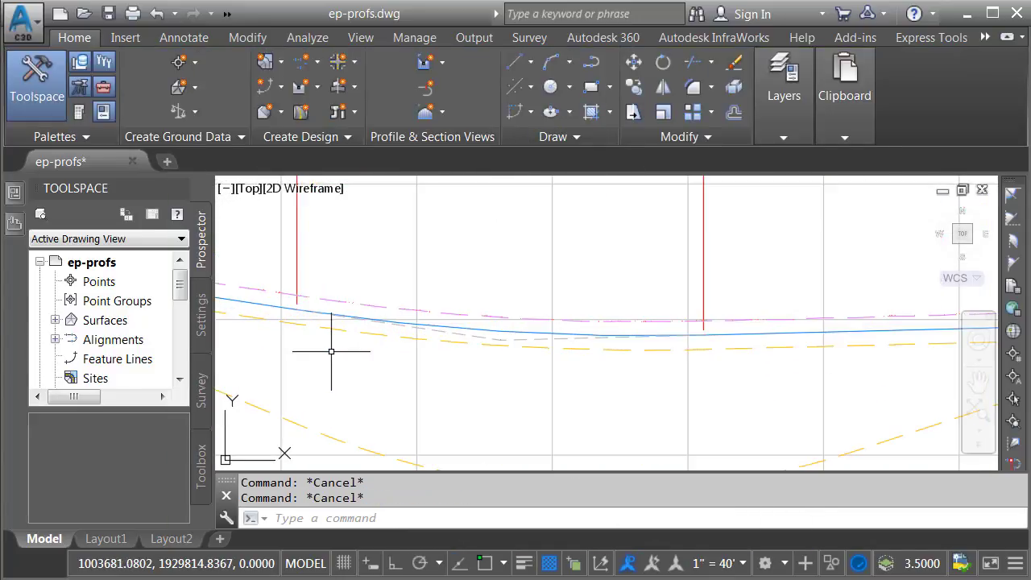
Change the superimposed right-edge profile's style to Right ETW
{"action": "left_click", "coordinate": [377, 328]}
{"action": "left_click", "coordinate": [377, 328]}
{"action": "mouse_move", "coordinate": [14, 193]}
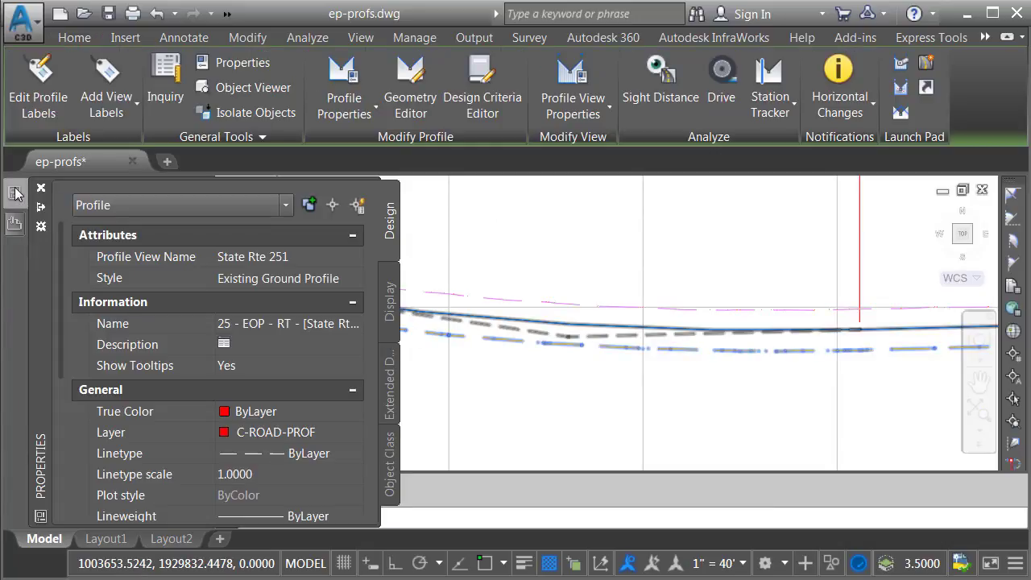
{"action": "left_click", "coordinate": [239, 280]}
{"action": "left_click", "coordinate": [352, 279]}
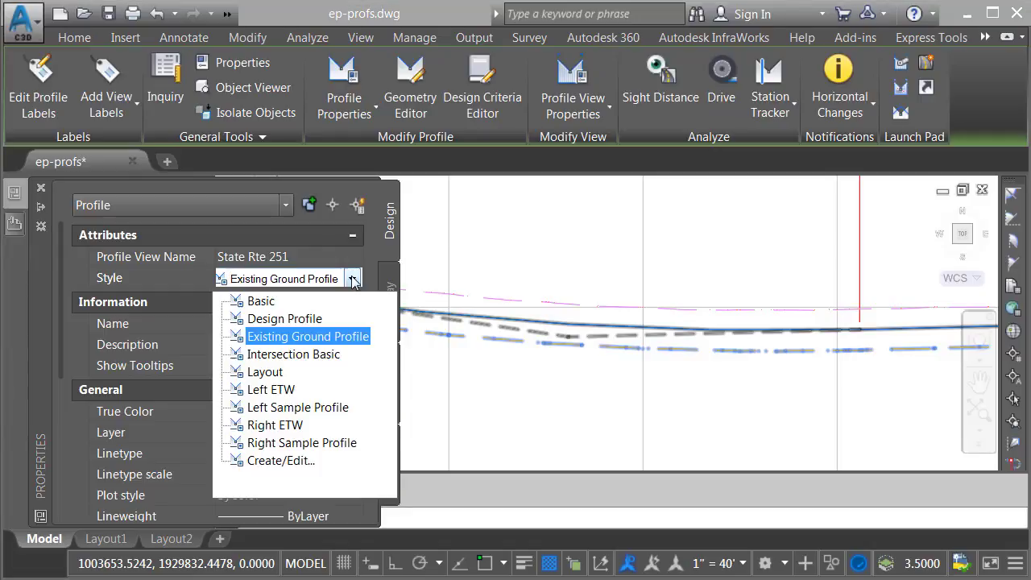
{"action": "left_click", "coordinate": [274, 424]}
{"action": "key", "text": "Escape"}
{"action": "key", "text": "Escape"}
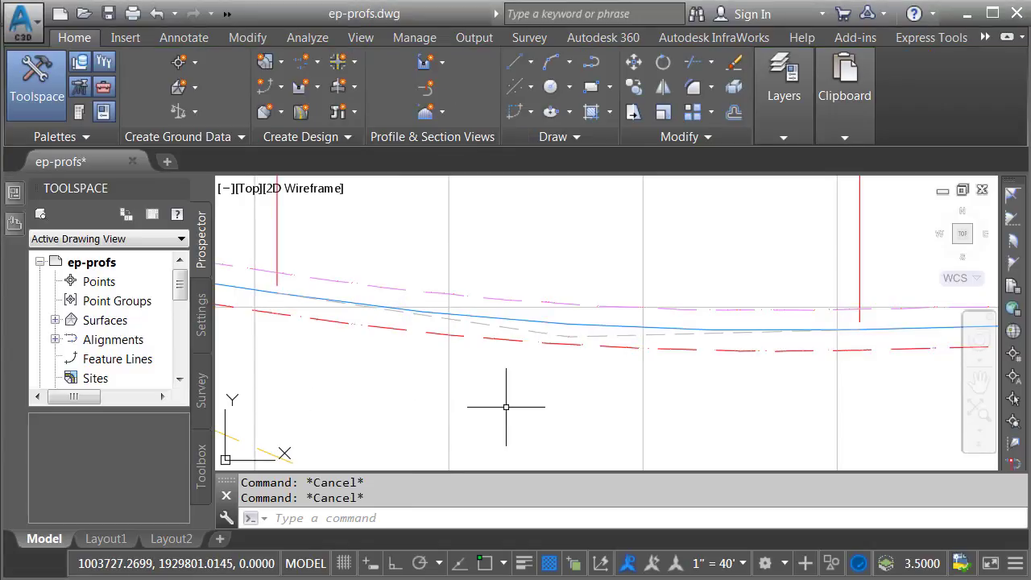
{"action": "scroll", "coordinate": [506, 407], "scroll_direction": "down", "scroll_amount": 6}
Delete the upper-right and lower-right temporary profile views
{"action": "mouse_move", "coordinate": [506, 391]}
{"action": "middle_mouse_down"}
{"action": "mouse_move", "coordinate": [496, 367]}
{"action": "mouse_move", "coordinate": [455, 366]}
{"action": "middle_mouse_up"}
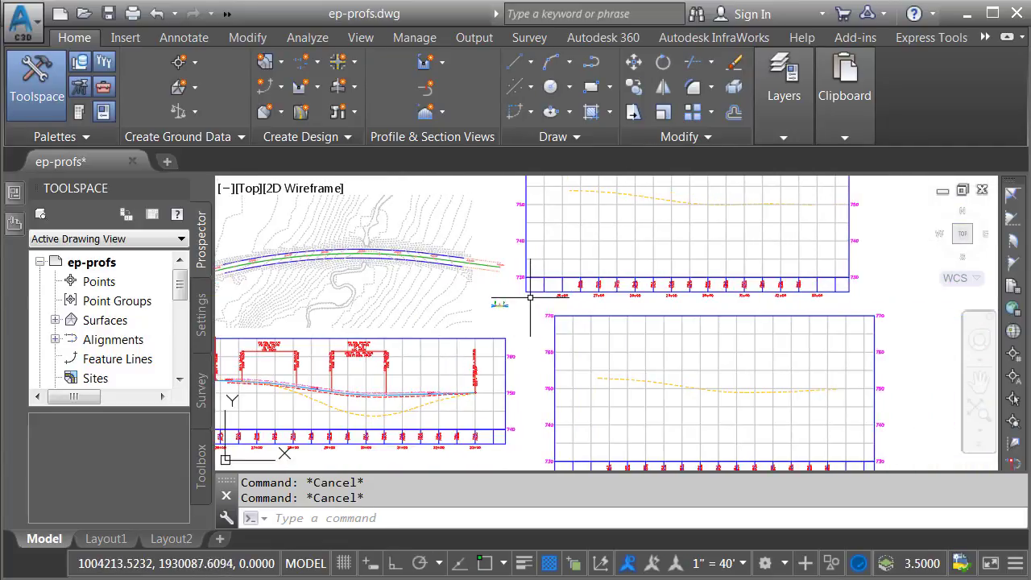
{"action": "left_click", "coordinate": [529, 278]}
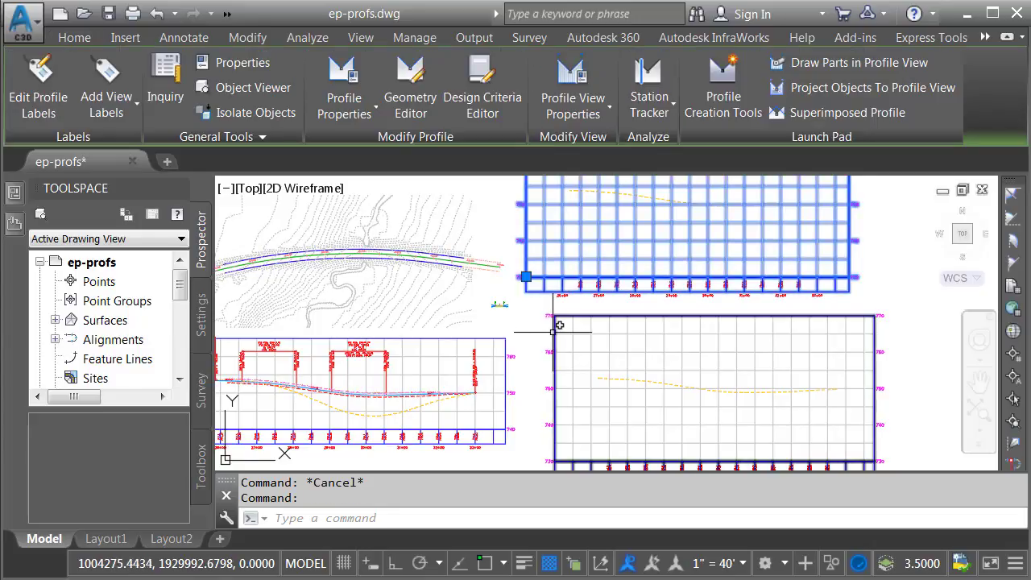
{"action": "left_click", "coordinate": [553, 331]}
{"action": "key", "text": "Delete"}
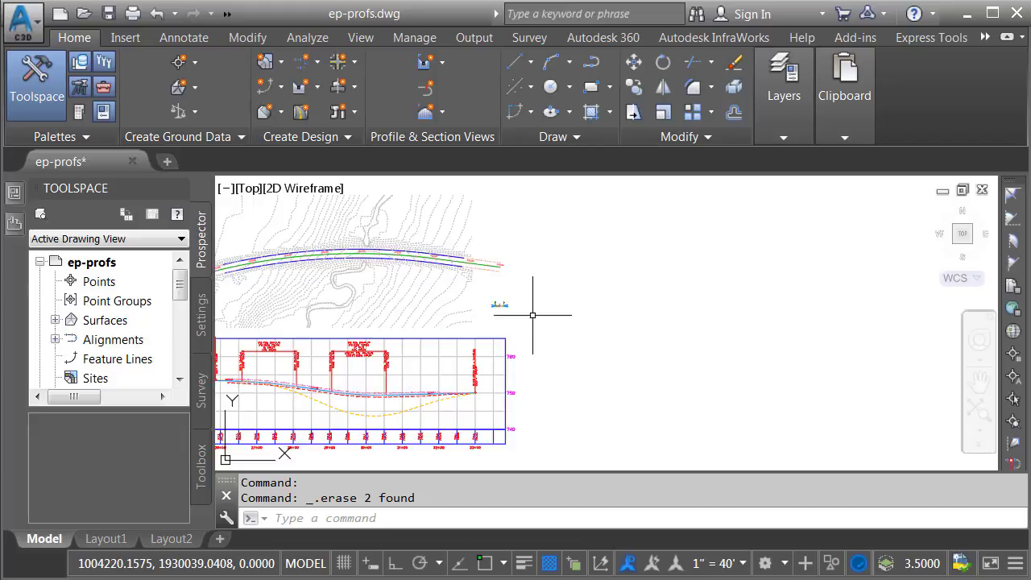
{"action": "scroll", "coordinate": [535, 338], "scroll_direction": "up", "scroll_amount": 5}
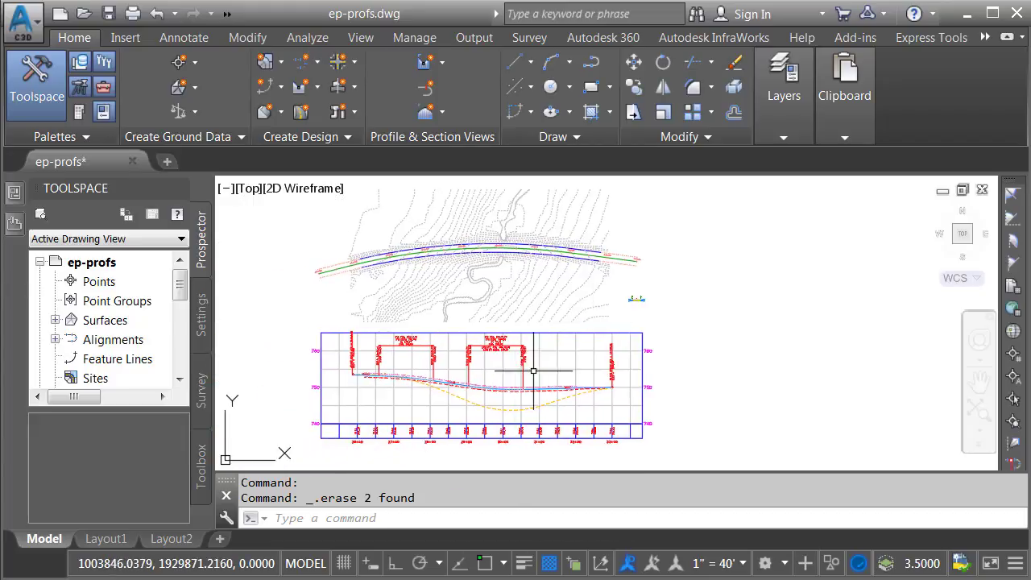
{"action": "scroll", "coordinate": [494, 403], "scroll_direction": "up", "scroll_amount": 4}
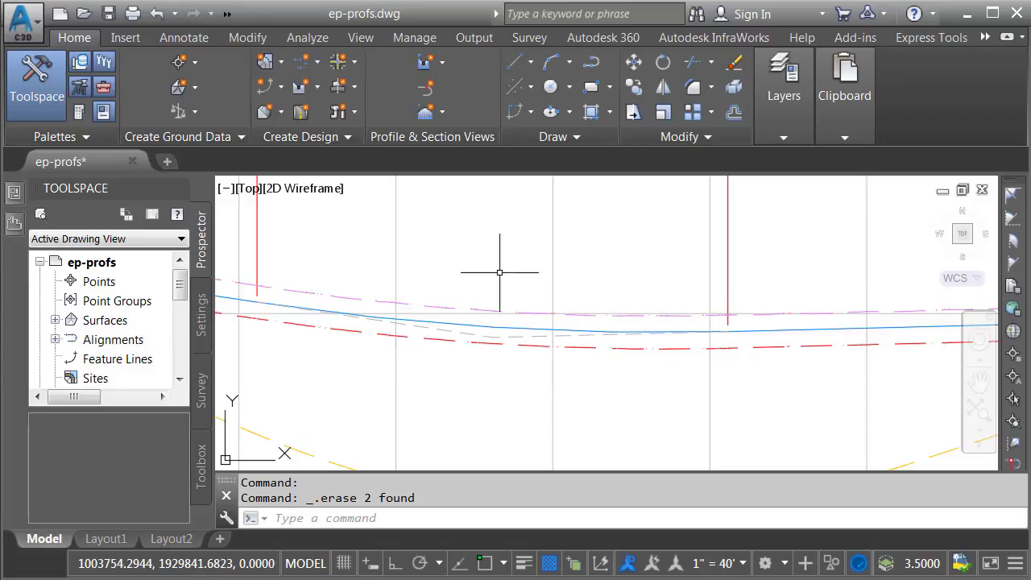
{"action": "left_click", "coordinate": [512, 325]}
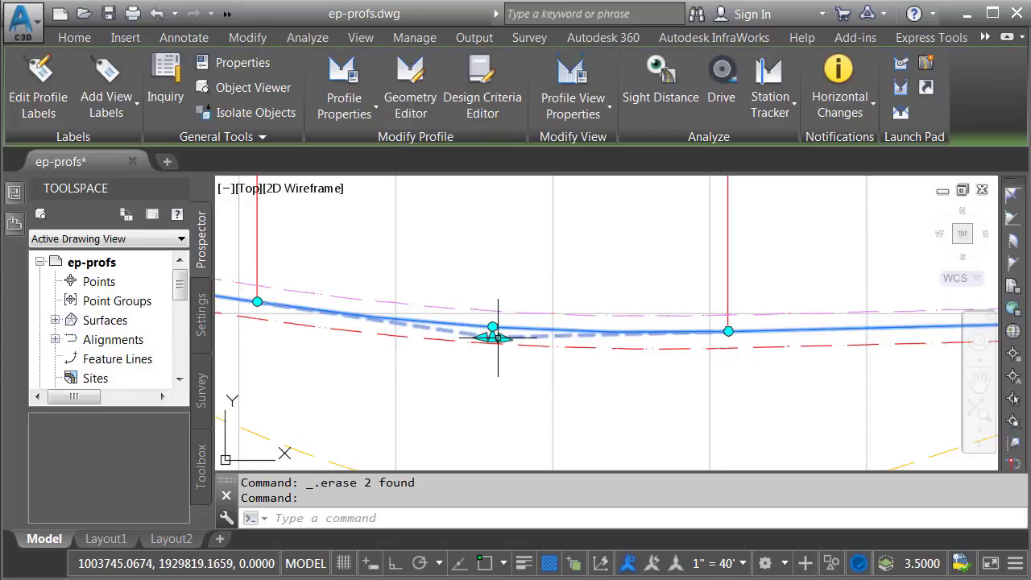
{"action": "left_click", "coordinate": [492, 327]}
{"action": "left_click", "coordinate": [493, 378]}
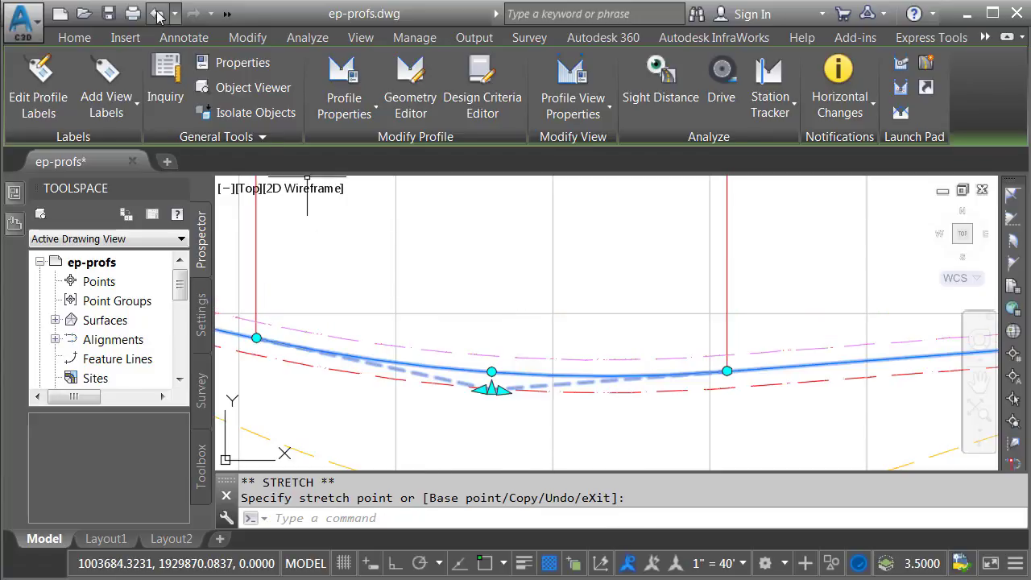
{"action": "key", "text": "ctrl+z"}
{"action": "middle_click_drag", "start_coordinate": [502, 403], "coordinate": [535, 395]}
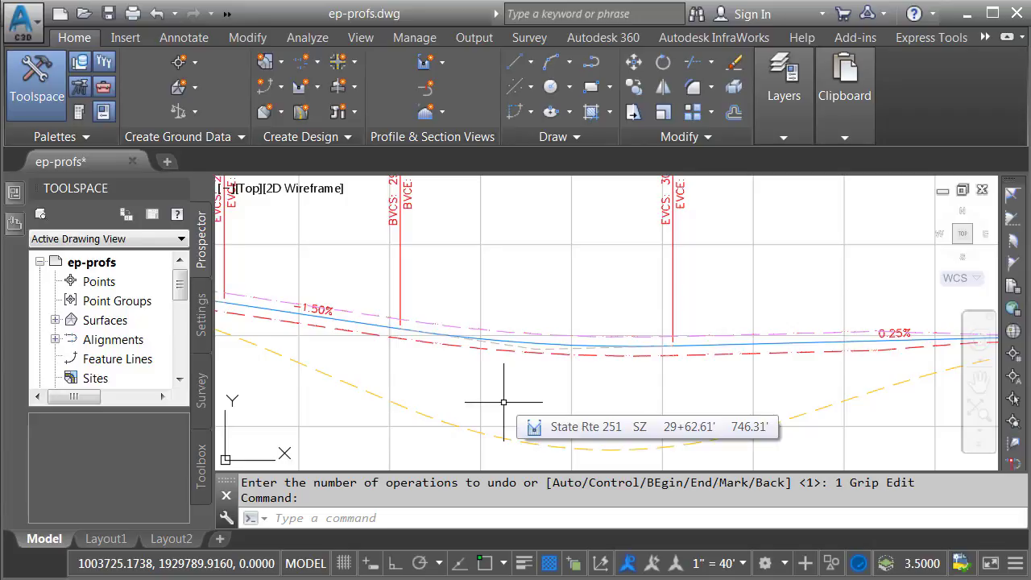
{"action": "scroll", "coordinate": [504, 403], "scroll_direction": "down", "scroll_amount": 5}
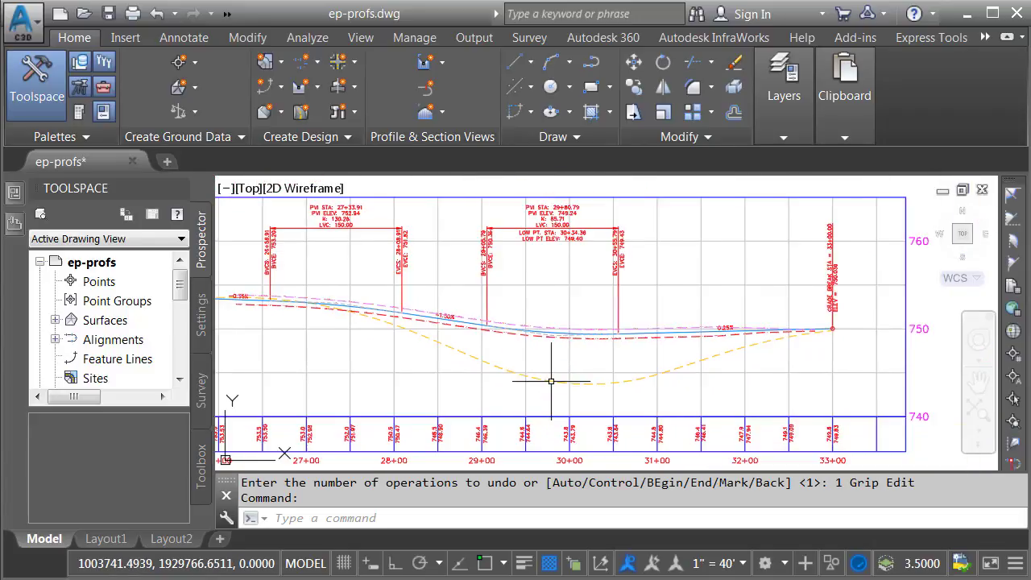